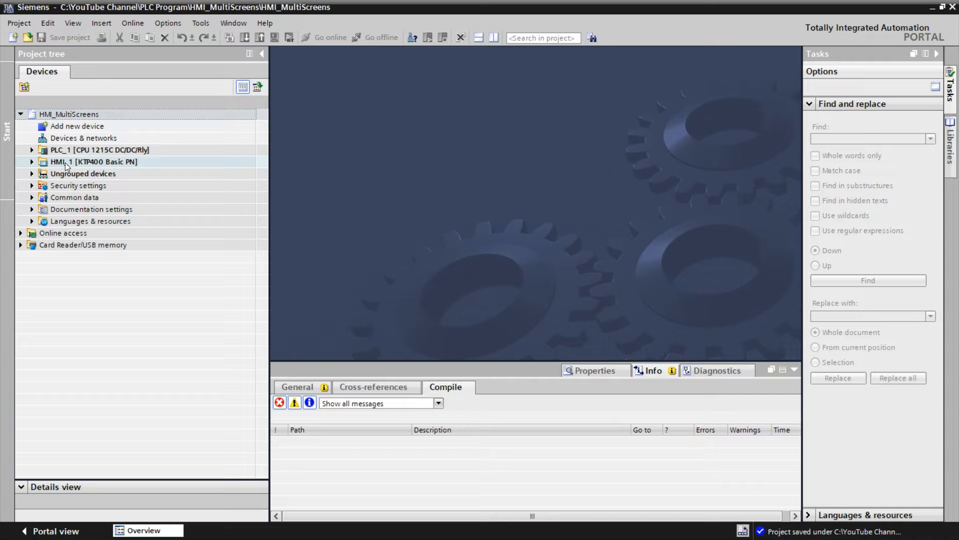
Open Template_1 under the HMI device's screen management templates
left_click(32, 161)
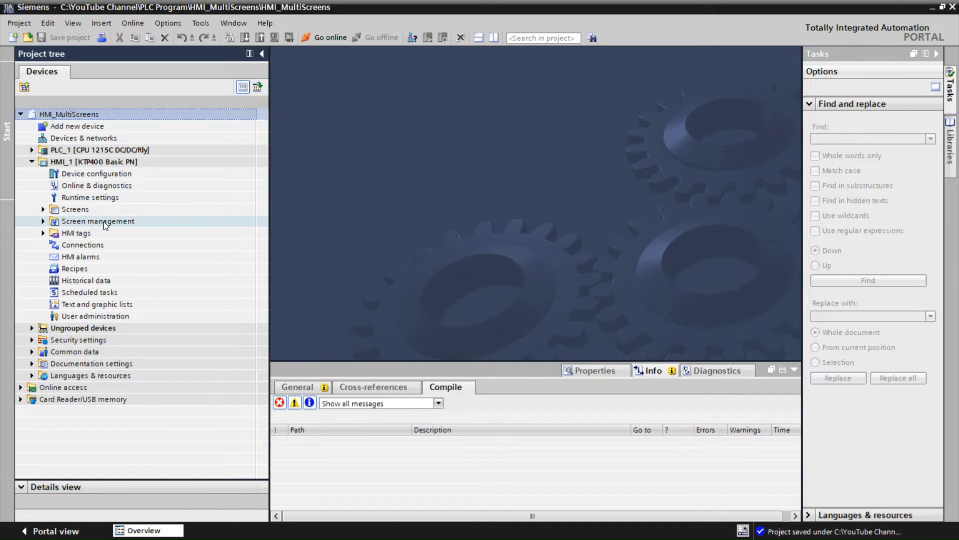
left_click(44, 223)
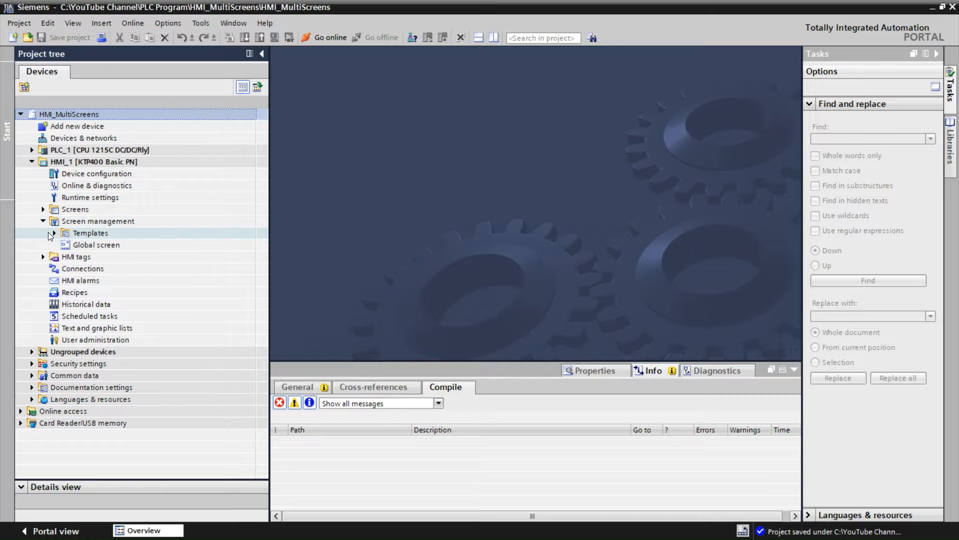
left_click(55, 233)
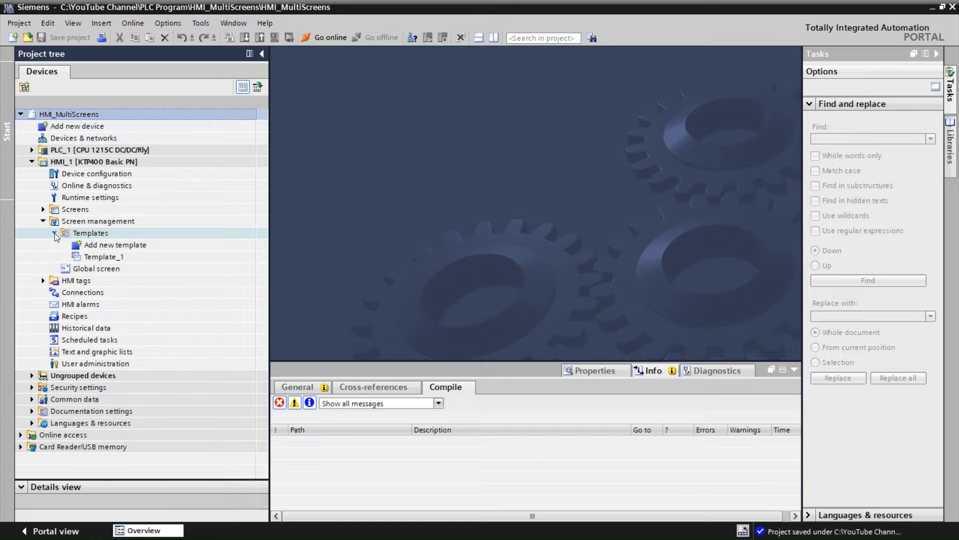
double_click(104, 259)
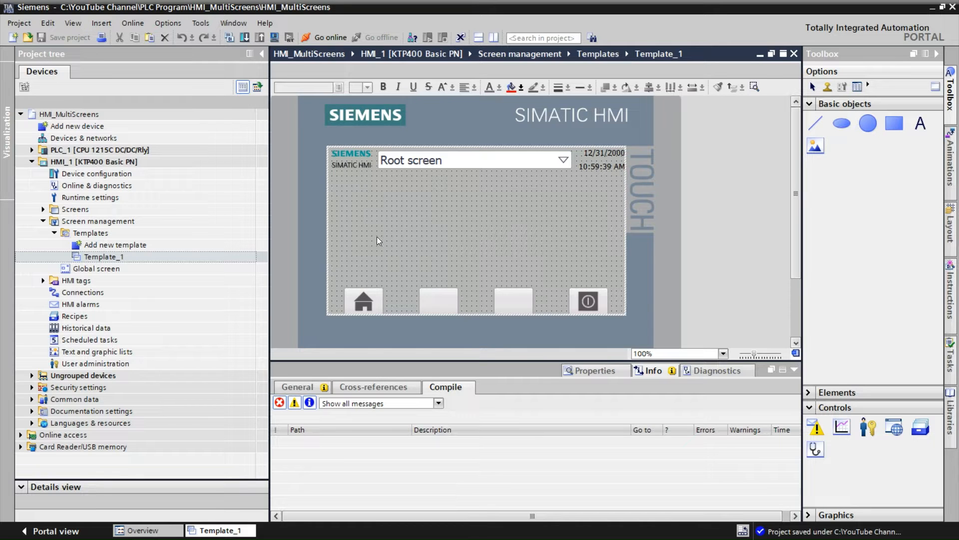
Delete the bottom row of function buttons and the screen selection dropdown from the template
left_click_drag(335, 260, 616, 324)
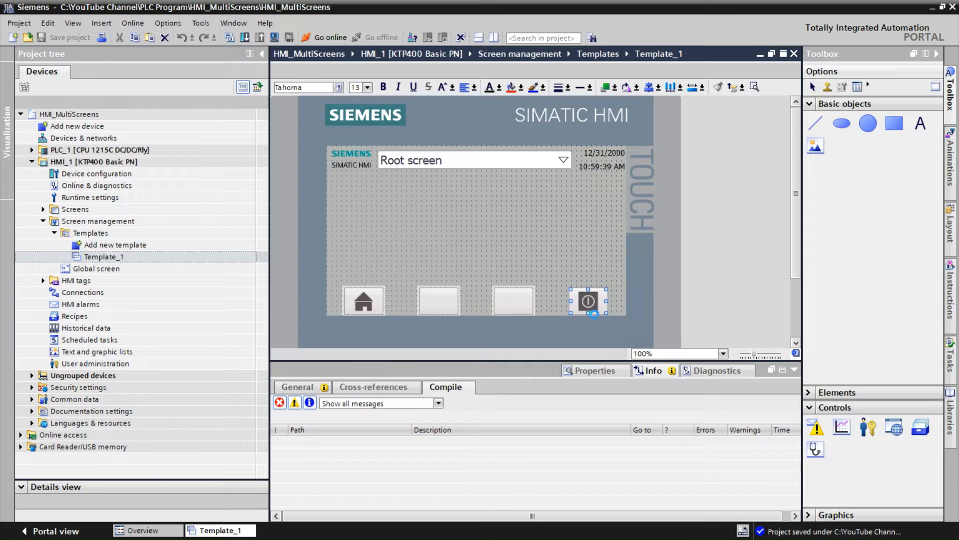
key("Delete")
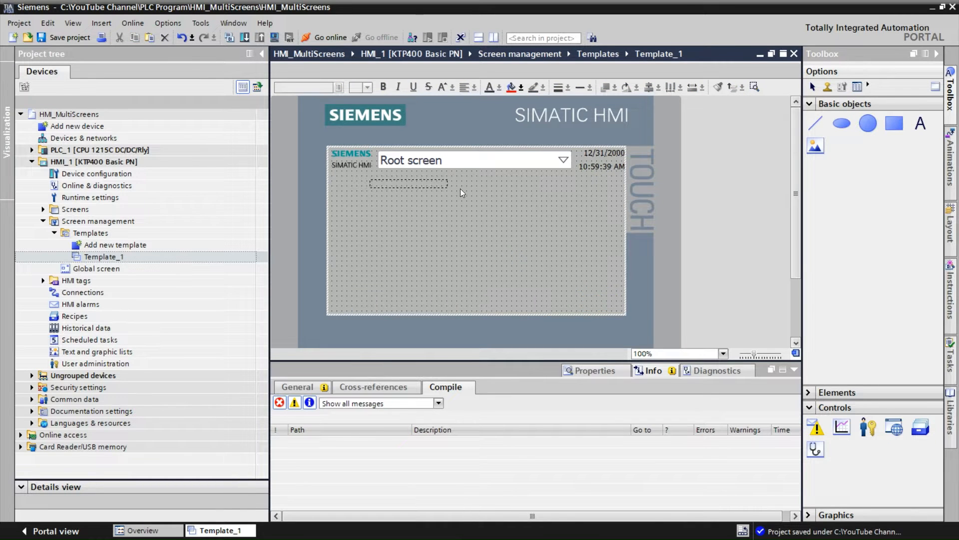
left_click(567, 154)
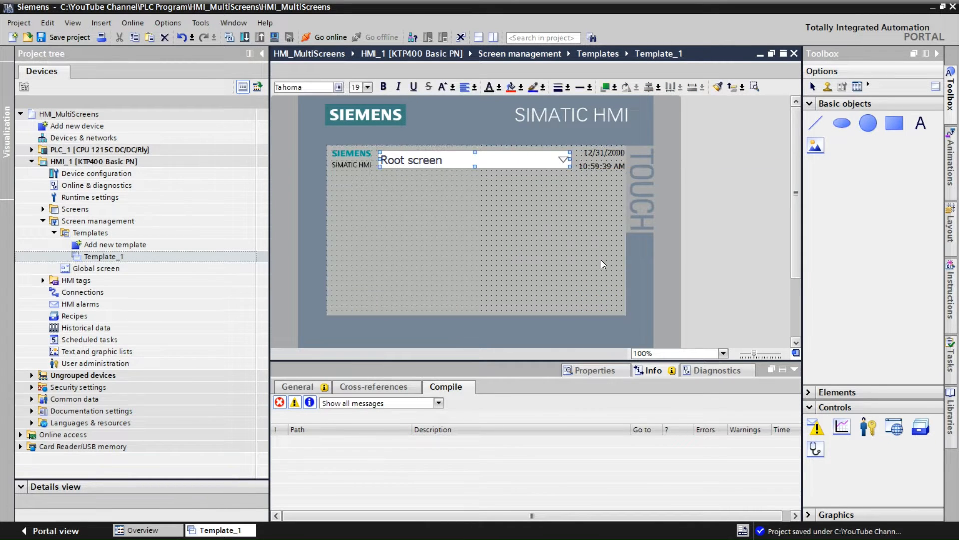
key("Delete")
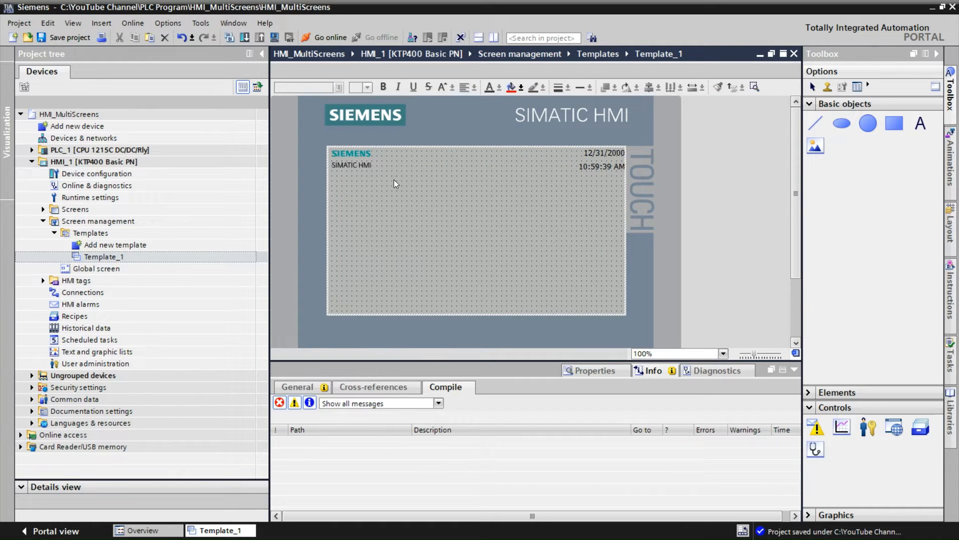
Delete the SIMATIC HMI logo and move the date and time fields down to the middle right
left_click_drag(393, 179, 320, 144)
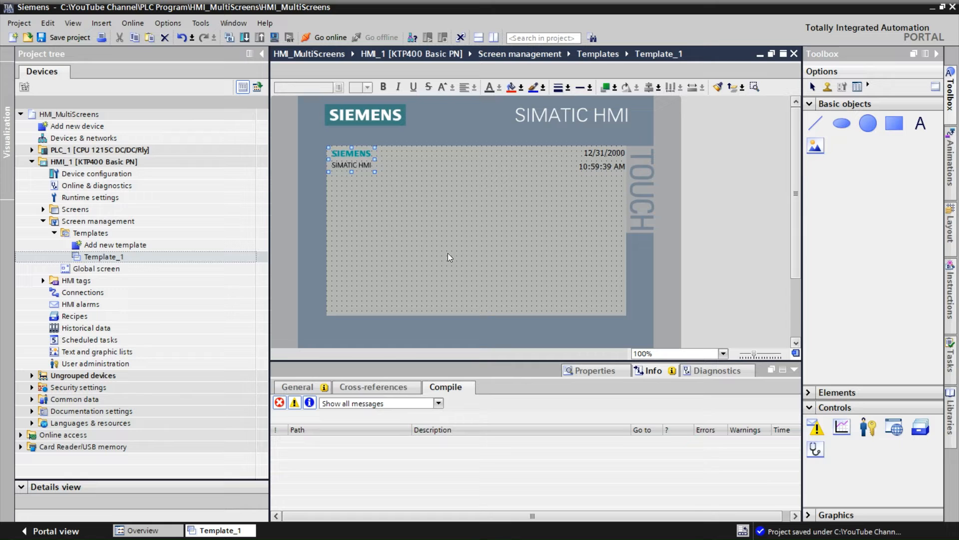
key("Delete")
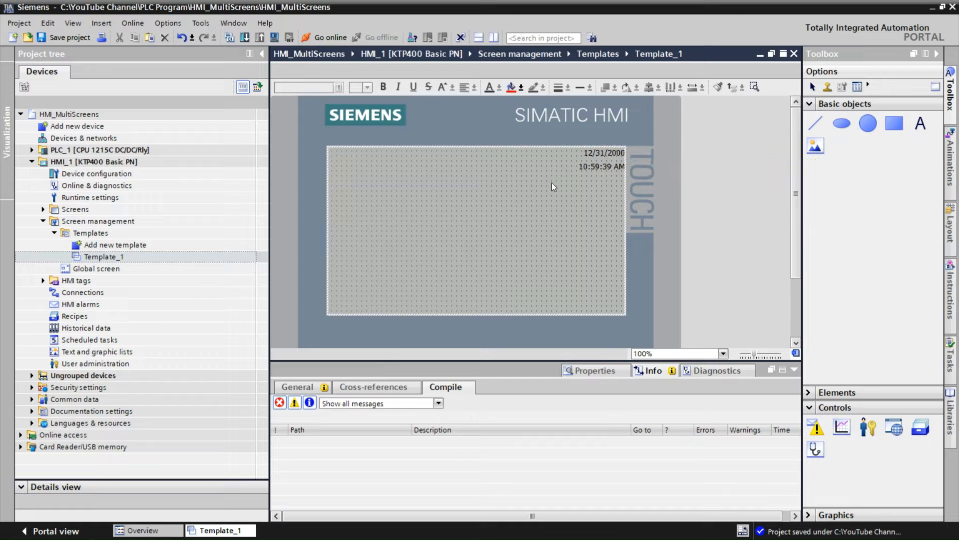
left_click(600, 172)
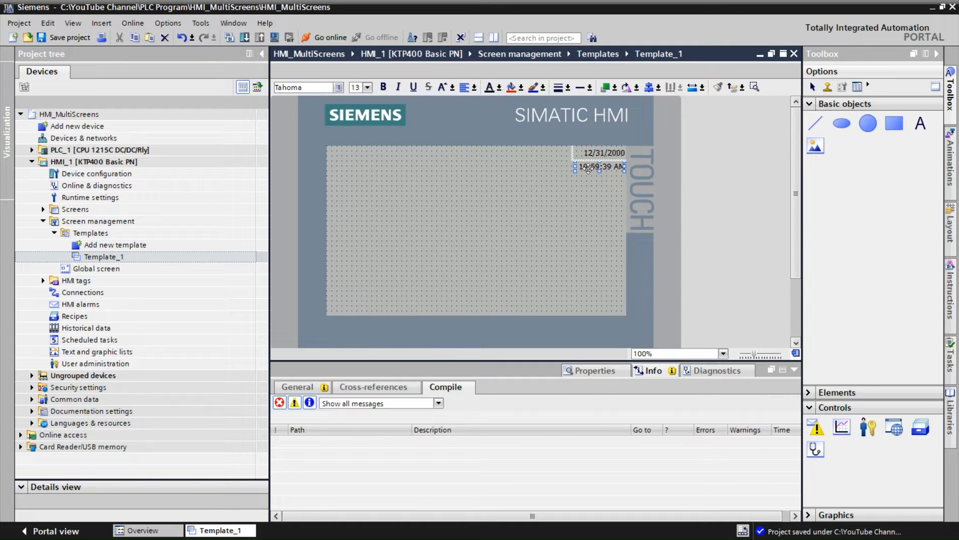
left_click_drag(588, 173, 563, 244)
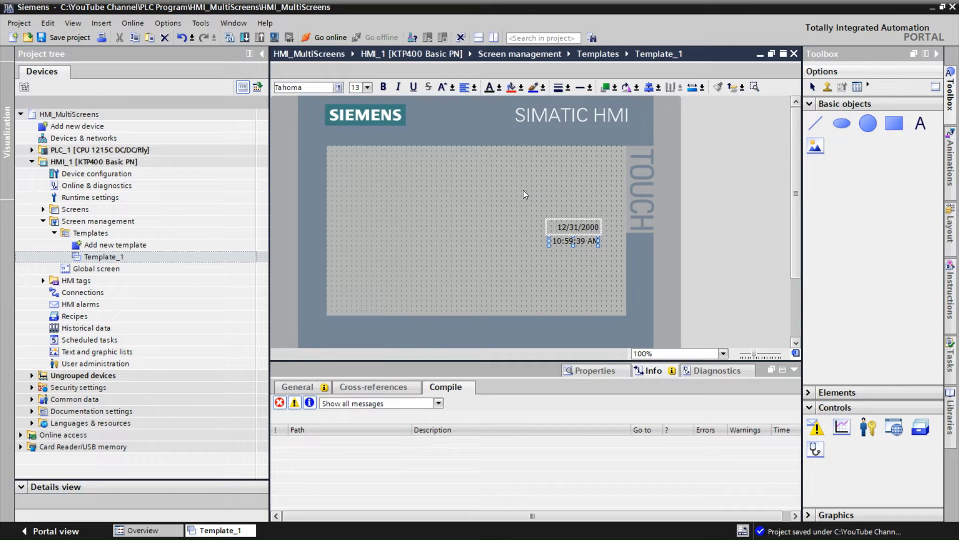
Add a text field reading AUTOMATION AVENUE near the top of the template
left_click(924, 125)
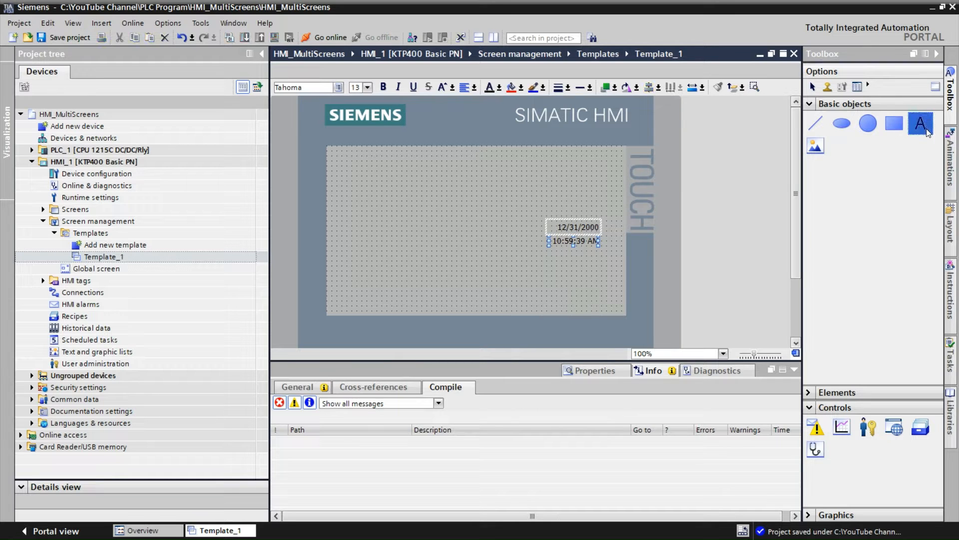
left_click(400, 164)
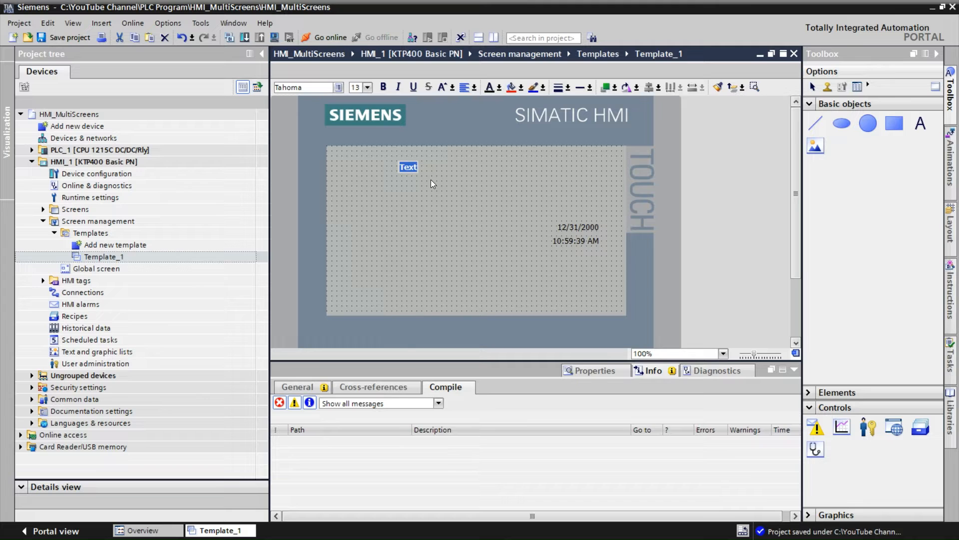
type("A")
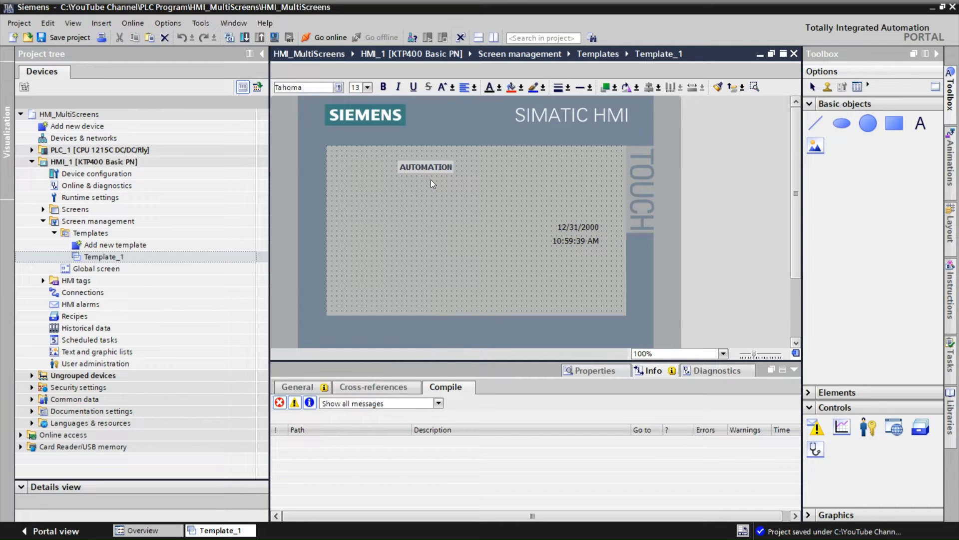
type("UTOMATION AVENUE")
left_click(439, 176)
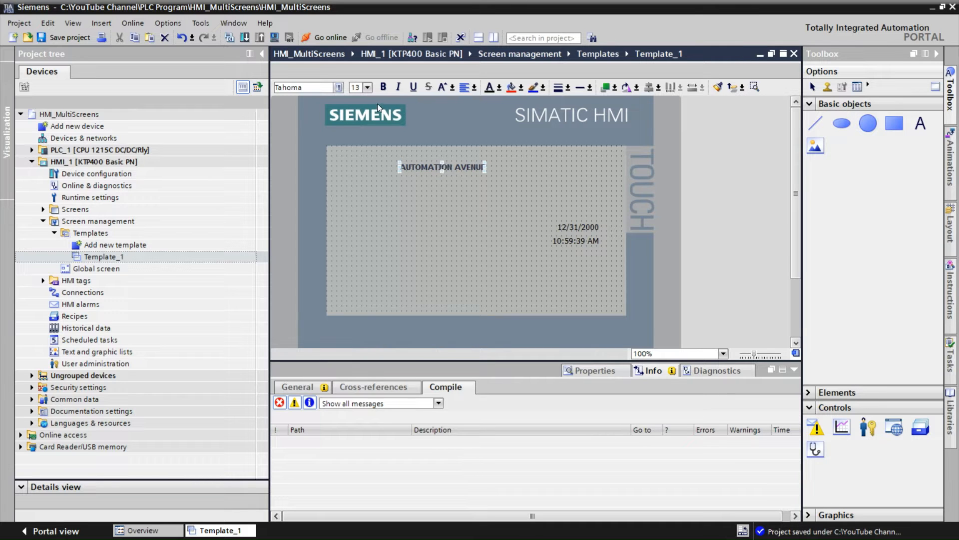
Set the title's font size to 23 and shift it slightly up and left
left_click(368, 89)
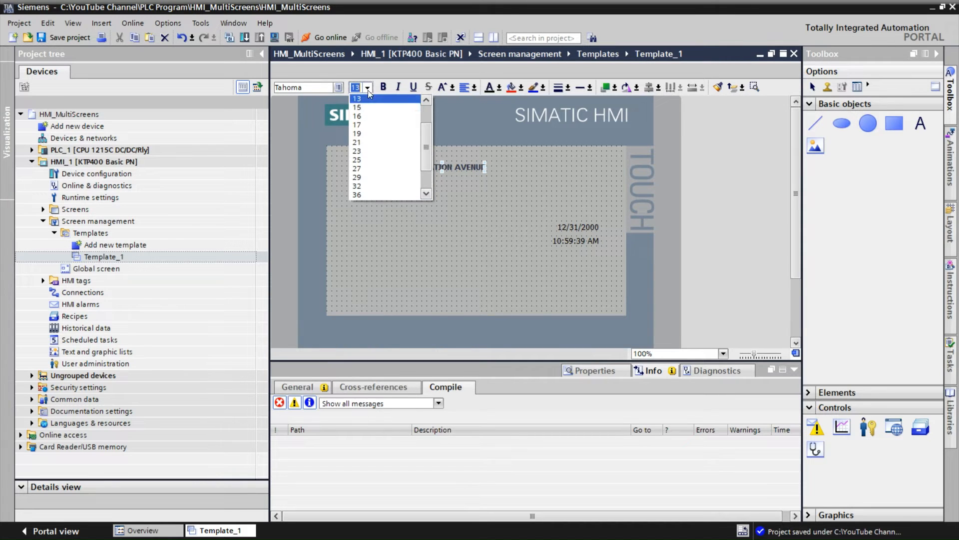
left_click(359, 151)
left_click_drag(508, 170, 496, 162)
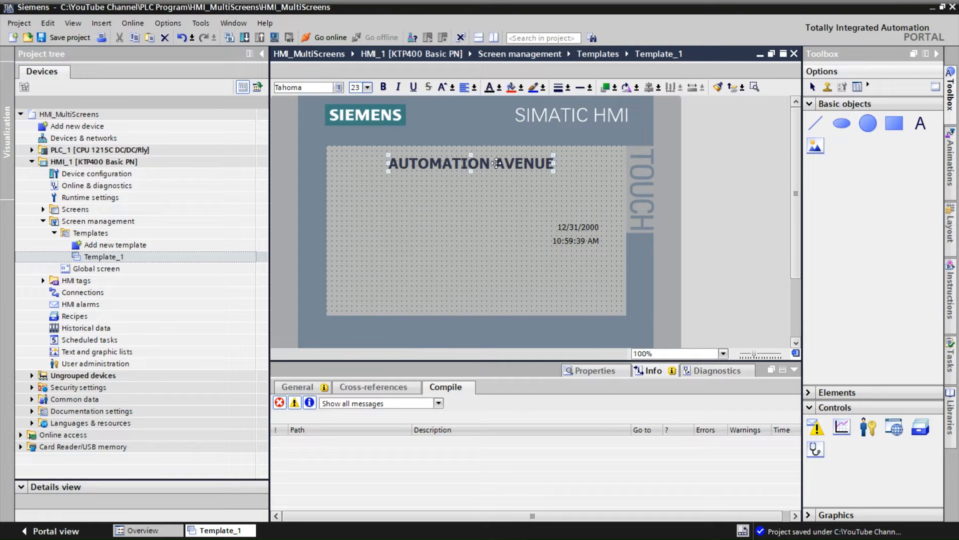
Change the title's font color to teal
left_click(499, 88)
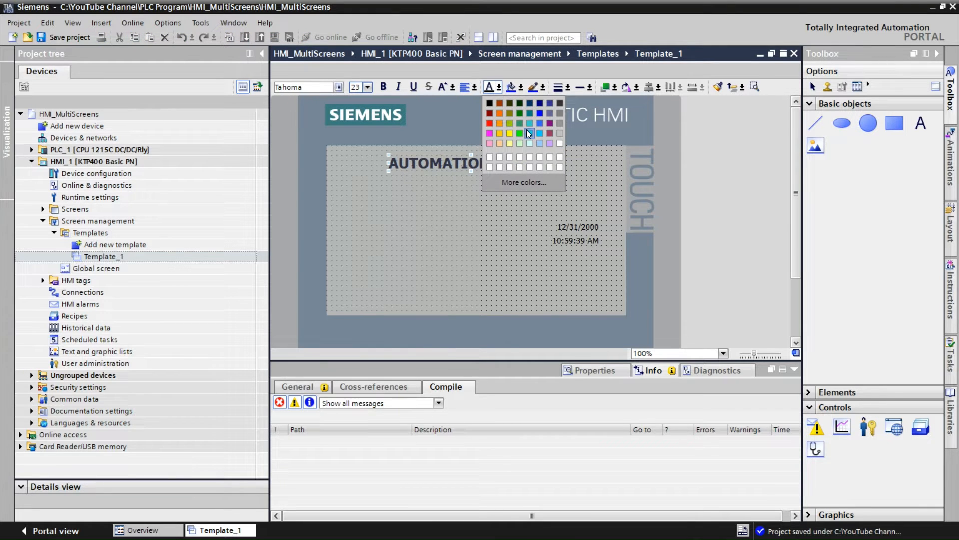
left_click(540, 113)
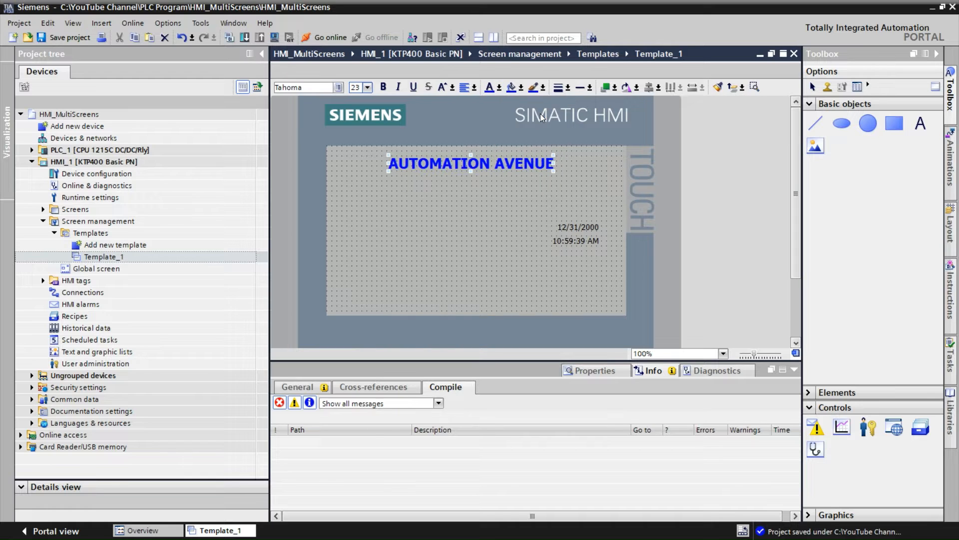
left_click(499, 88)
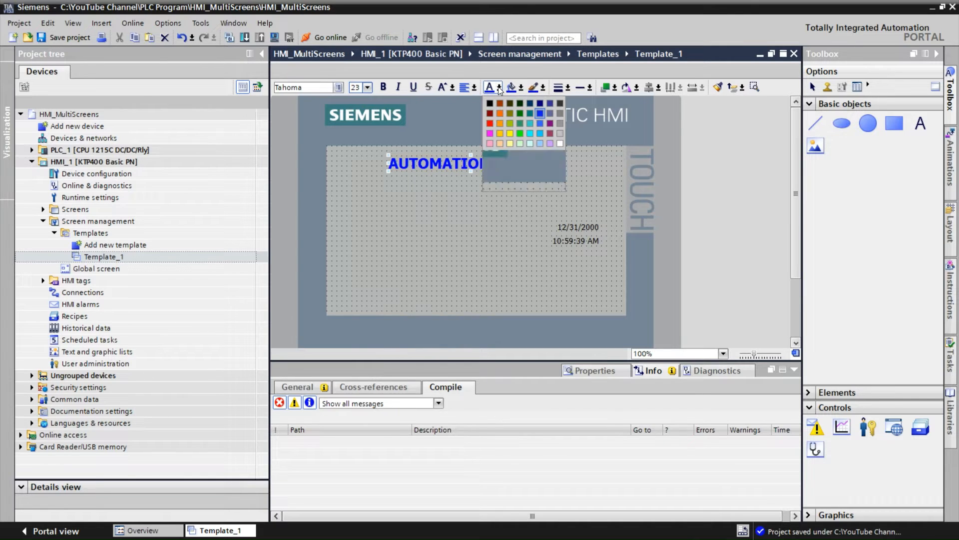
left_click(531, 114)
left_click(532, 115)
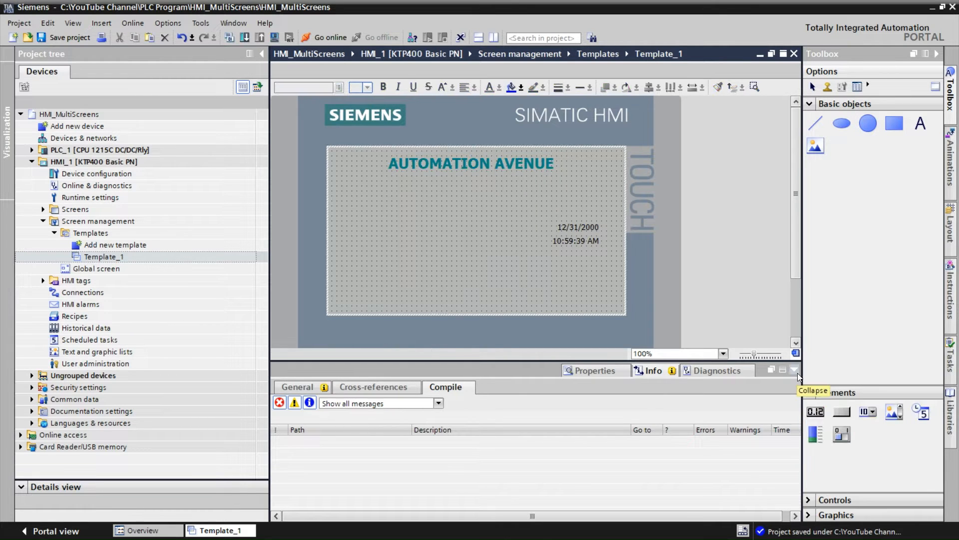
Add a button labelled HOME in the lower-left area of the template
left_click_drag(842, 414, 403, 314)
mouse_move(352, 270)
left_mouse_down()
mouse_move(356, 287)
mouse_move(430, 301)
mouse_move(405, 303)
left_mouse_up()
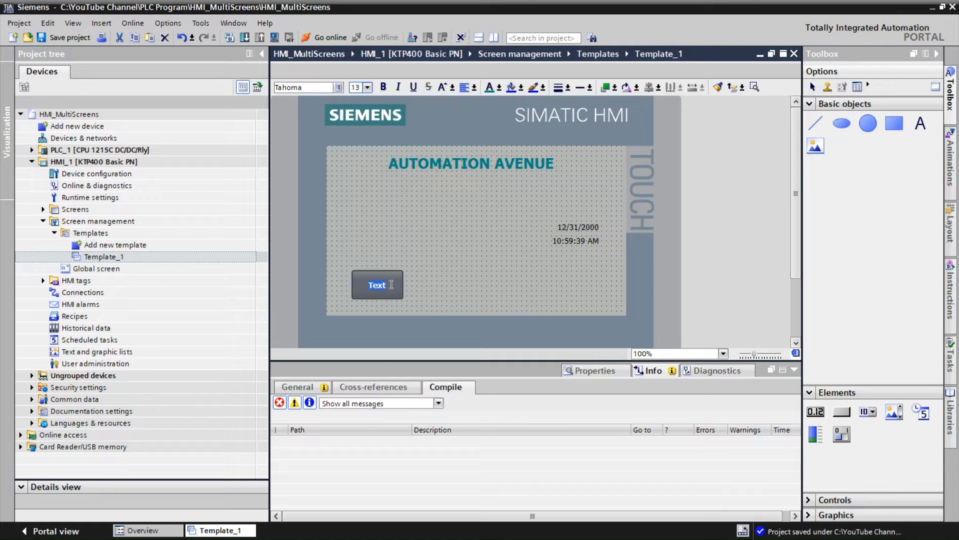
key("BackSpace")
type("HOME")
left_click(450, 283)
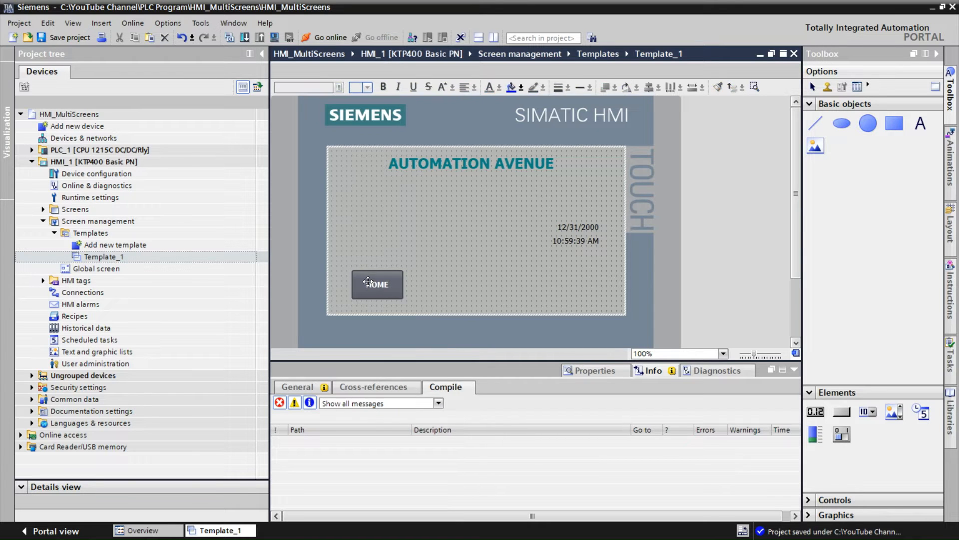
left_click_drag(387, 285, 379, 296)
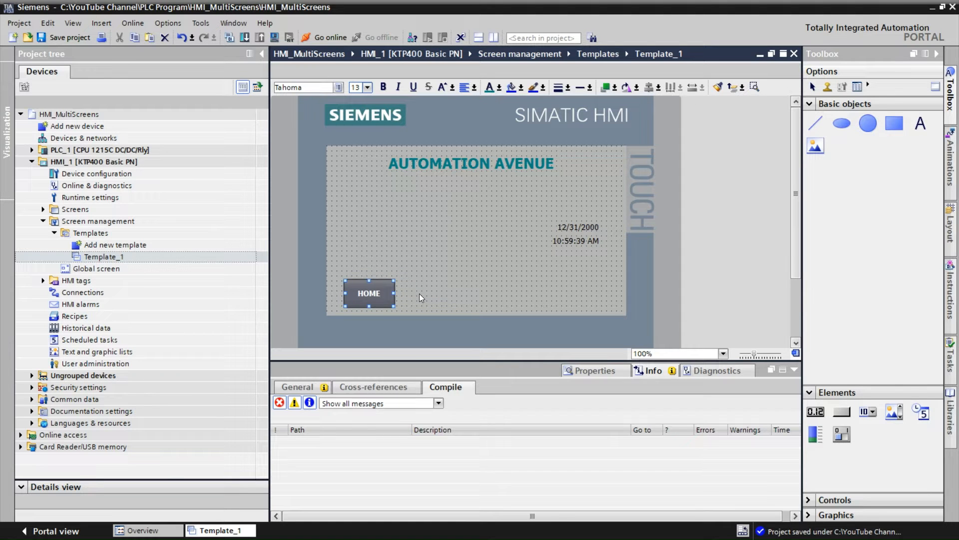
Duplicate the HOME button three times, lining the copies up along the bottom
key("ctrl+c")
key("ctrl+v")
left_click_drag(367, 298, 428, 295)
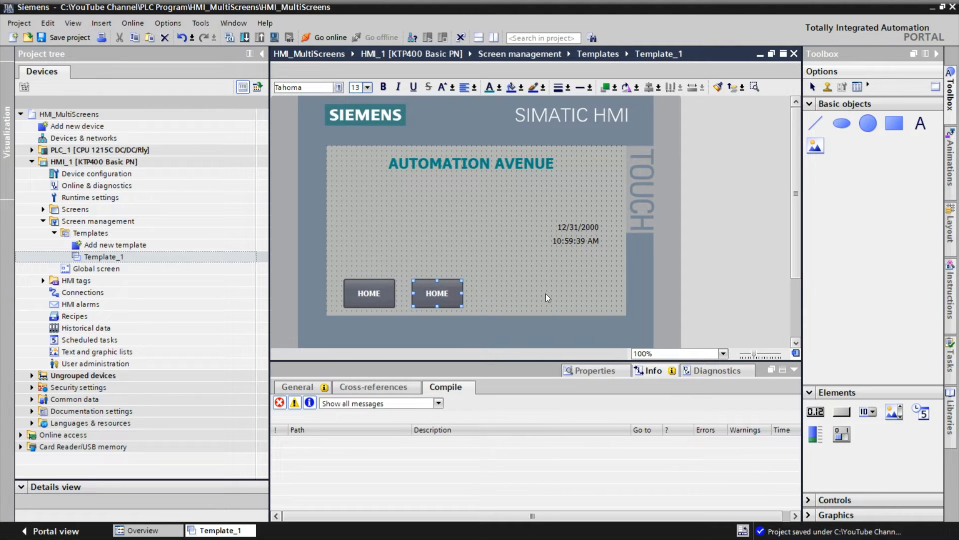
key("ctrl+v")
key("ctrl+v")
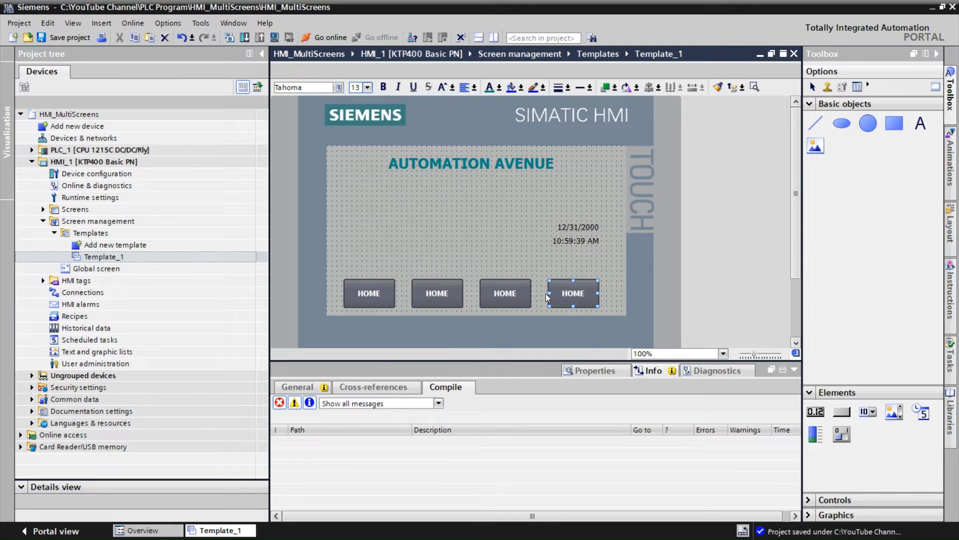
Relabel the second and third buttons OVERVIEW and INPUT
double_click(443, 293)
type("OVERVIEW")
double_click(518, 302)
type("INPUT")
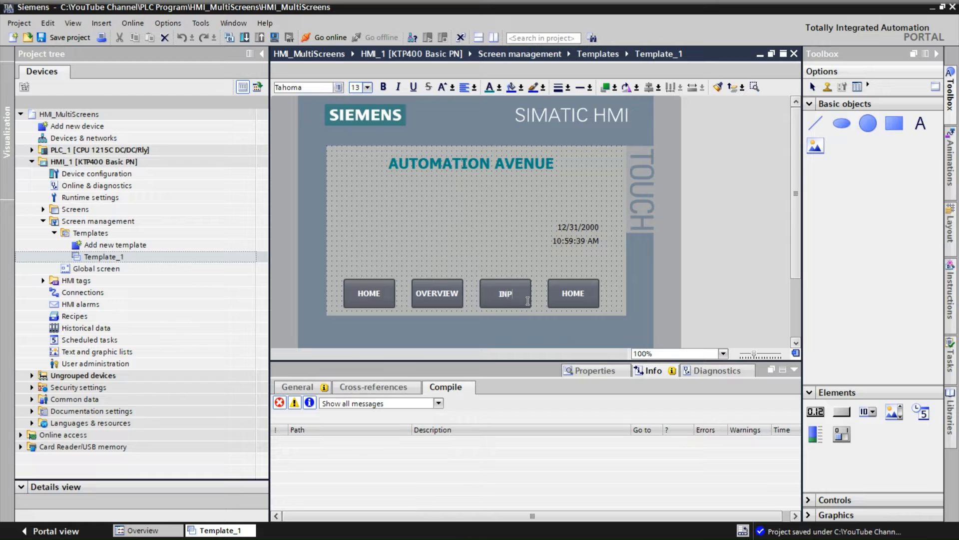
Relabel the fourth button ALARM
left_click(572, 295)
double_click(572, 296)
type("ALARM")
left_click(601, 265)
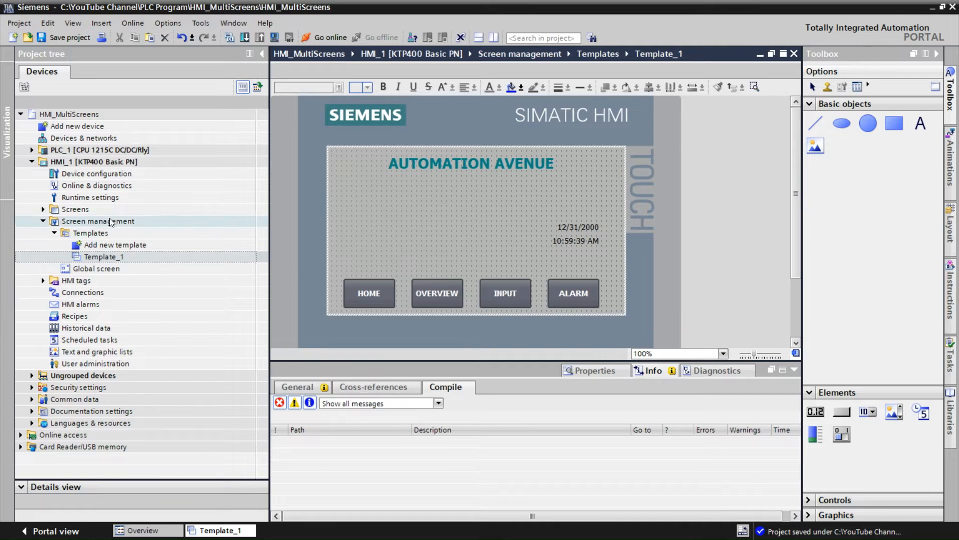
Add a new screen under the HMI's Screens folder
left_click(43, 210)
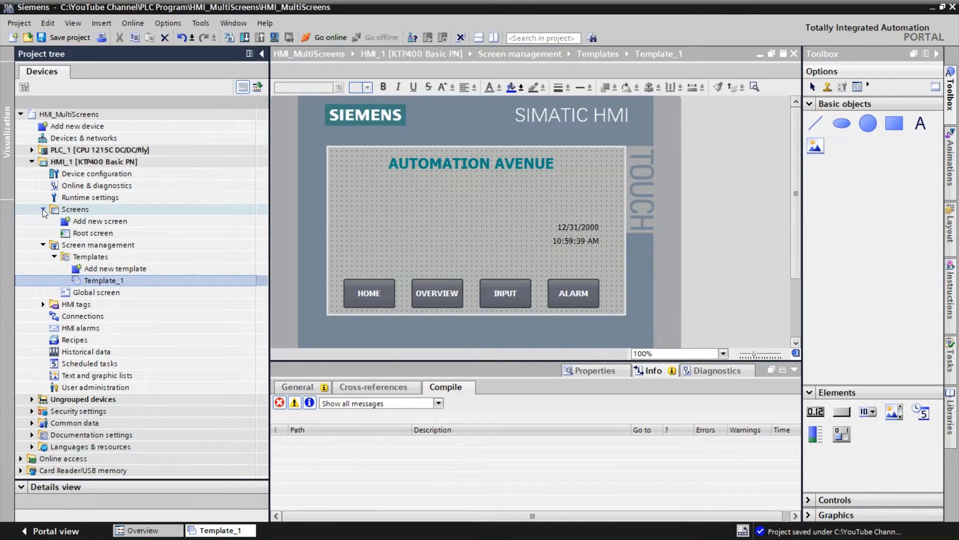
double_click(97, 226)
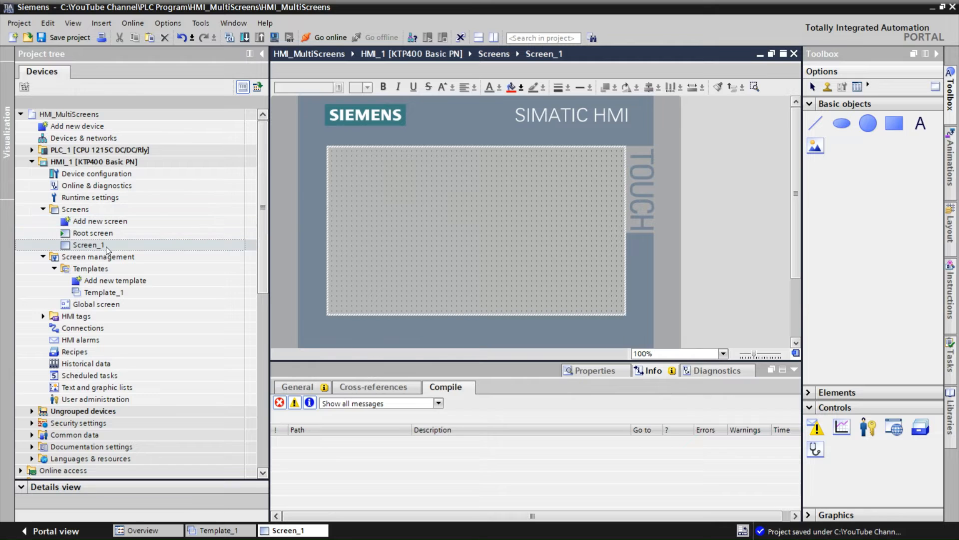
Rename the new screen Home and add another new screen
right_click(104, 245)
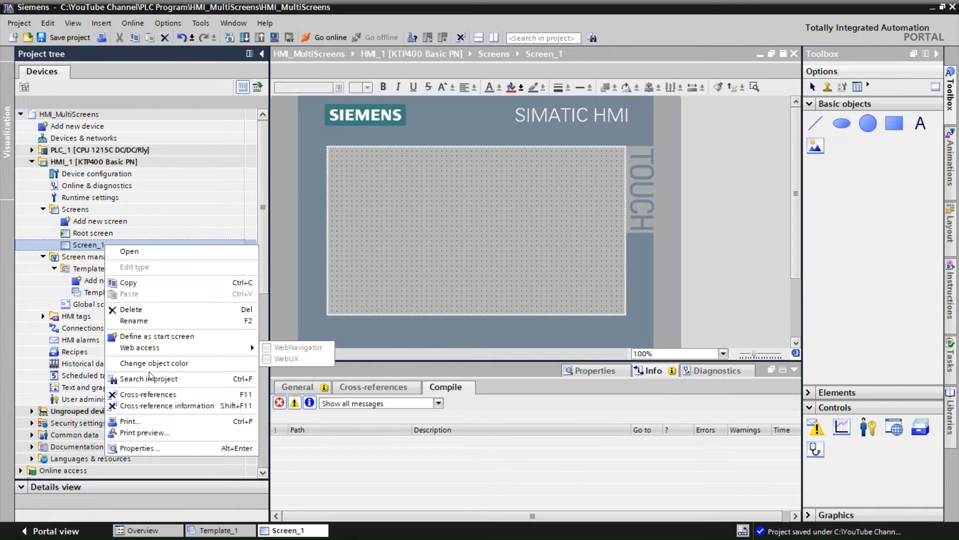
left_click(141, 320)
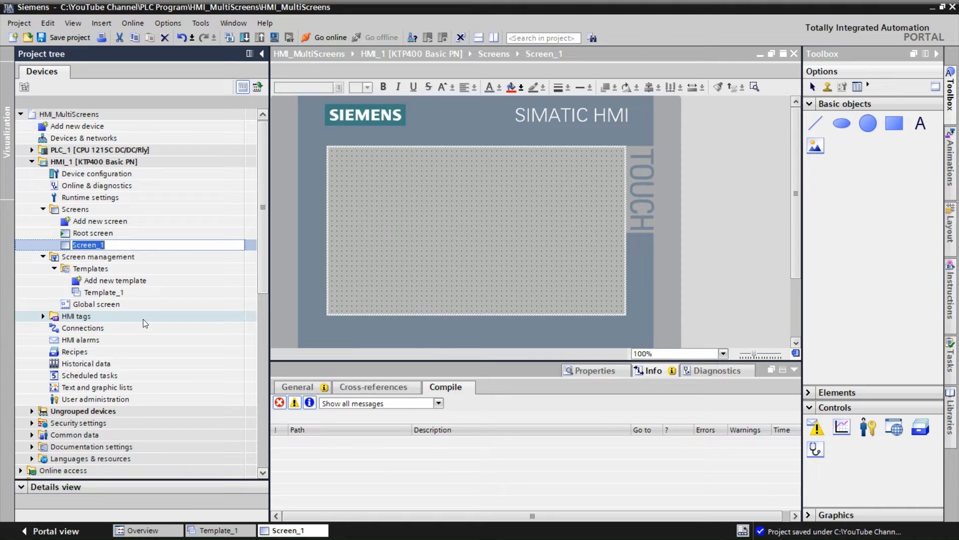
type("Home")
left_click(114, 222)
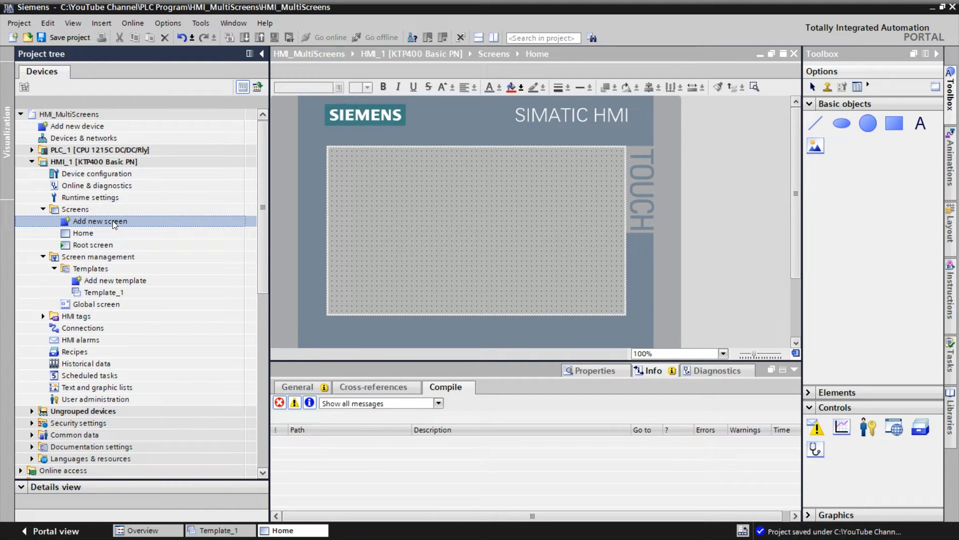
double_click(114, 223)
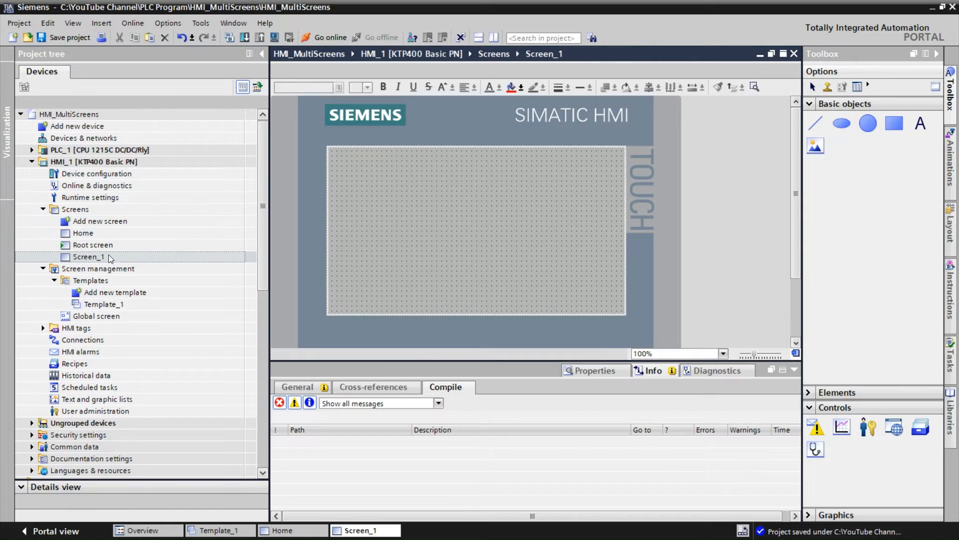
Rename the selected screen Overview and add another new screen
right_click(109, 258)
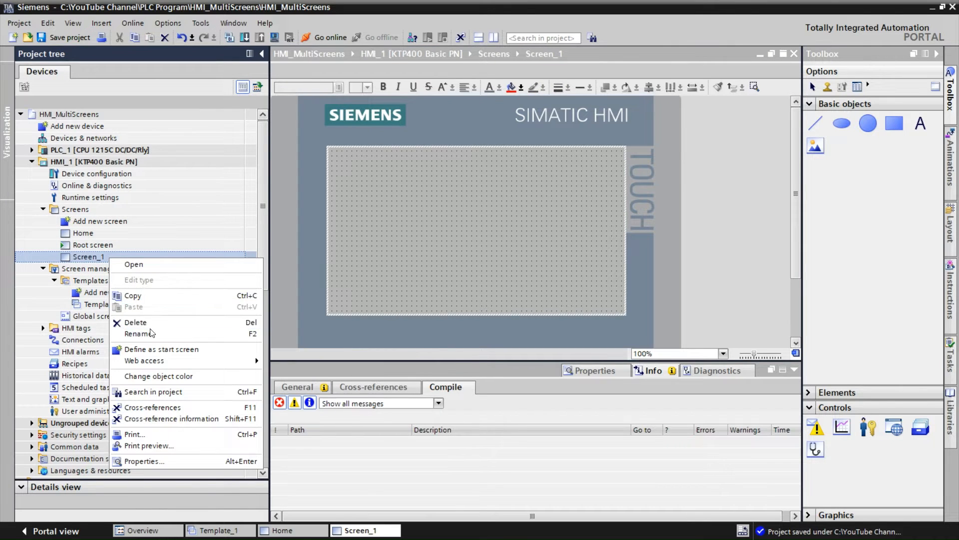
left_click(204, 330)
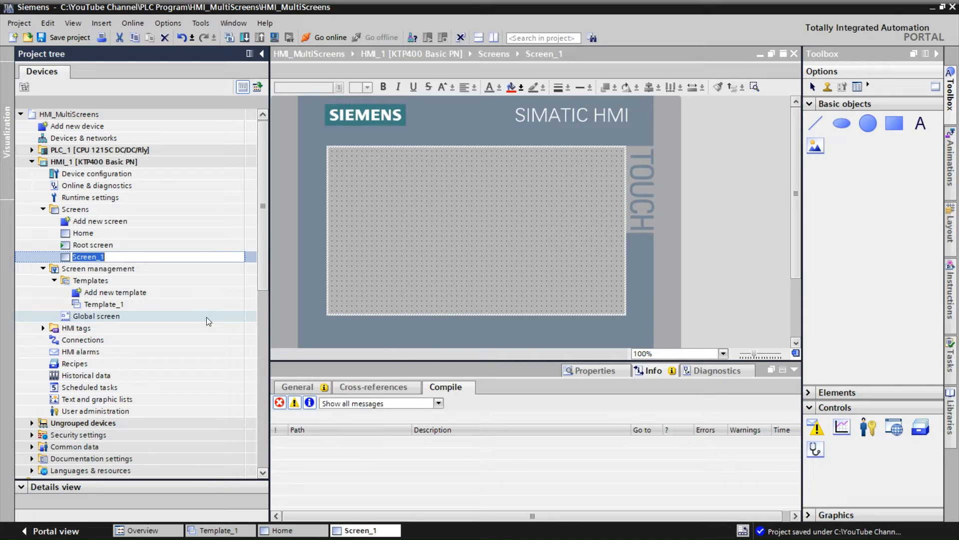
type("Overview")
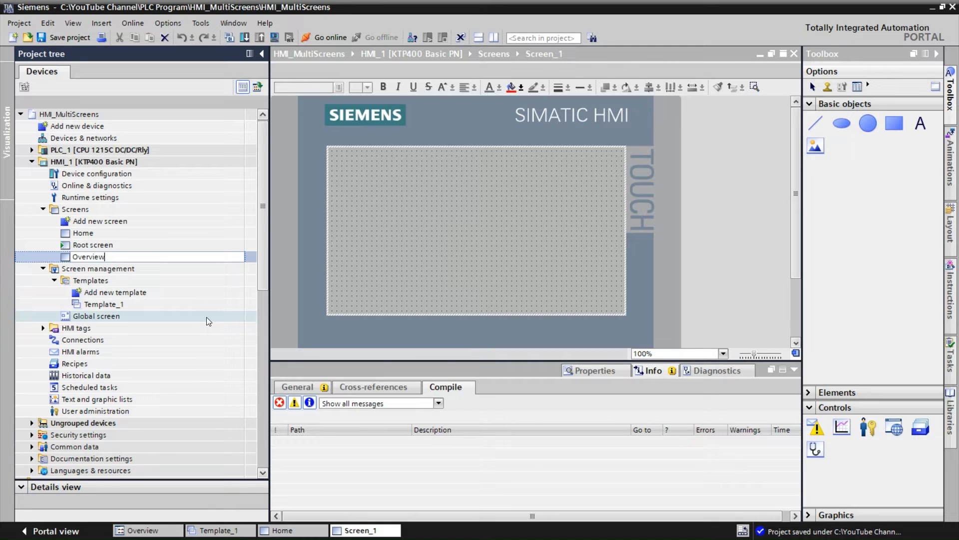
left_click(80, 222)
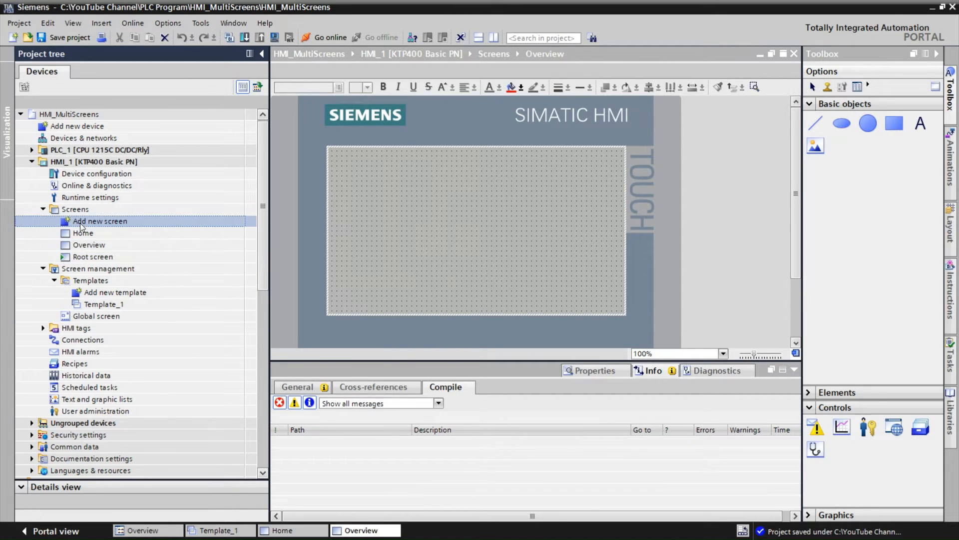
double_click(81, 224)
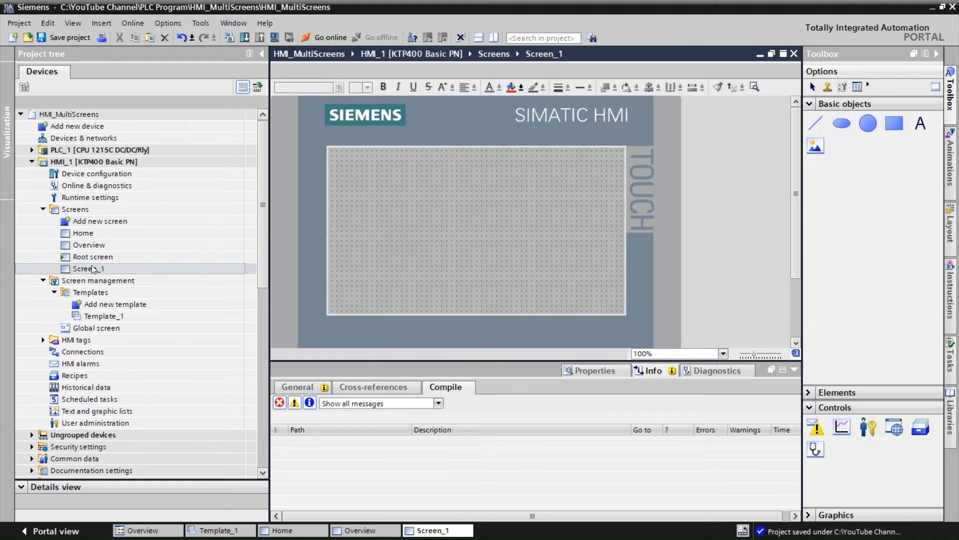
Rename the new screen Input and add another new screen
right_click(125, 269)
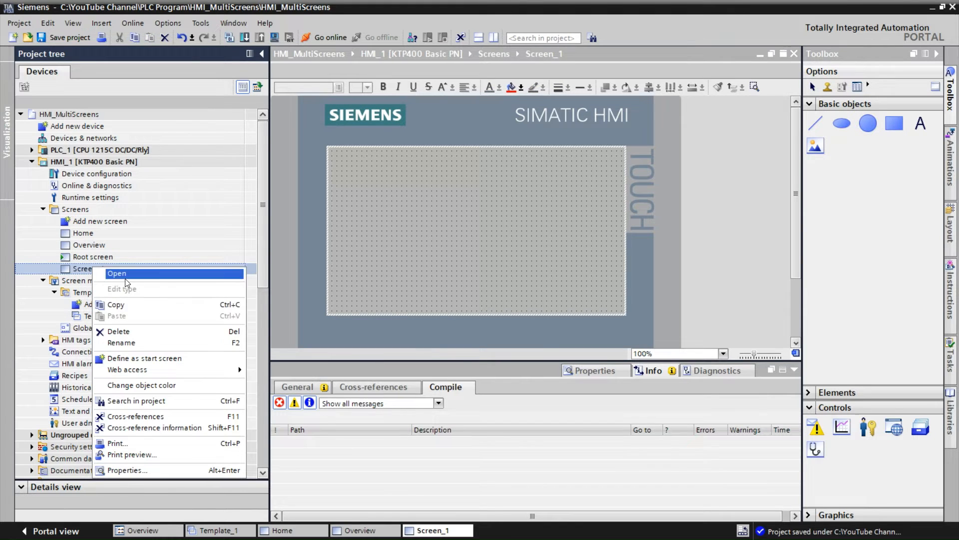
left_click(124, 338)
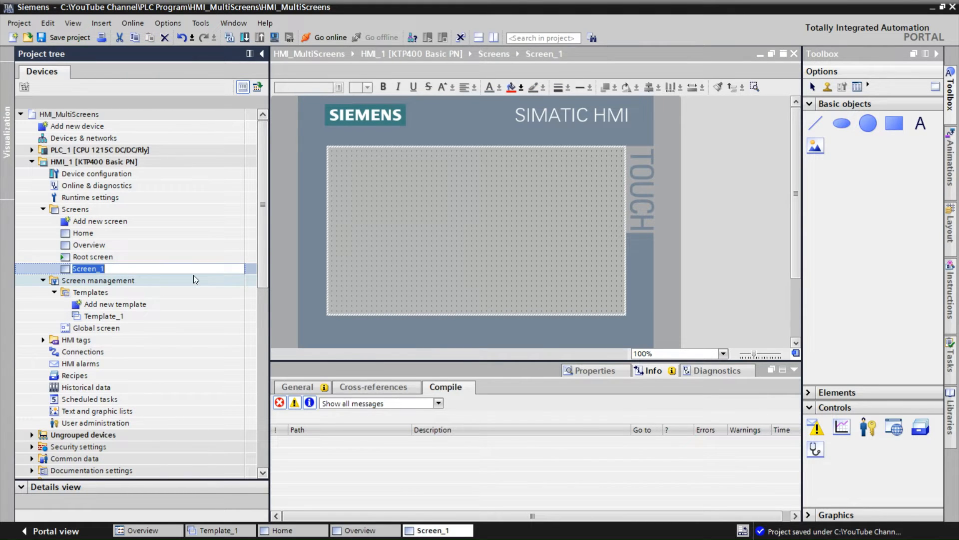
type("Inmput")
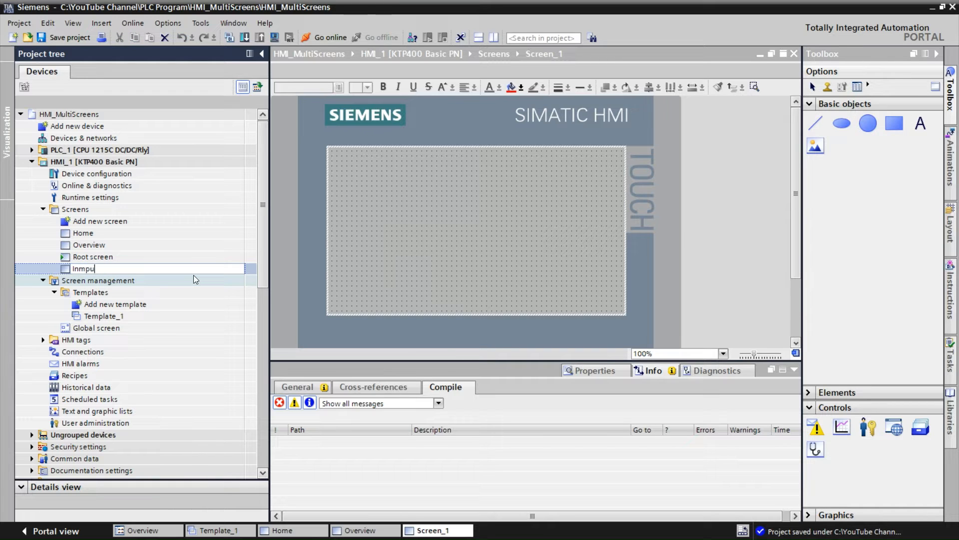
key("BackSpace")
key("BackSpace")
key("BackSpace")
key("BackSpace")
type("put")
left_click(110, 223)
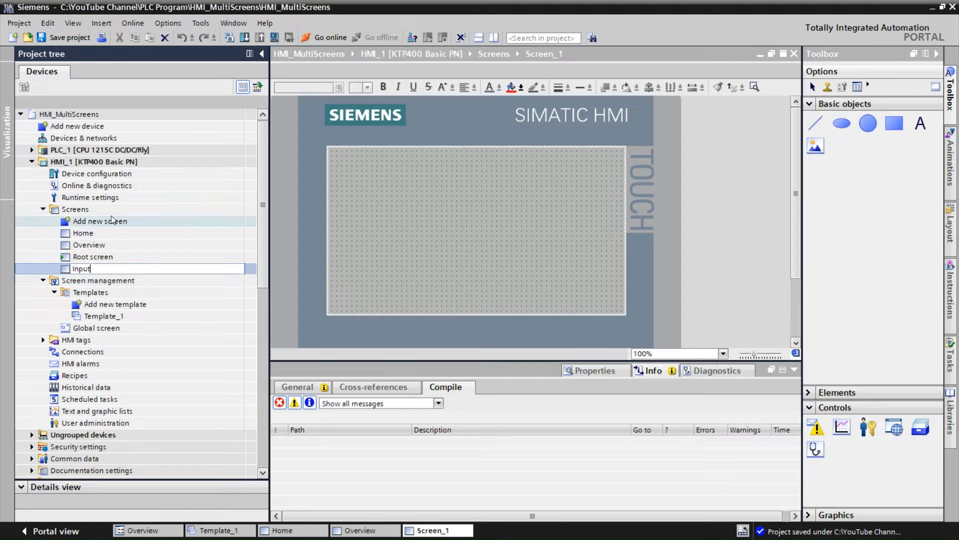
double_click(110, 223)
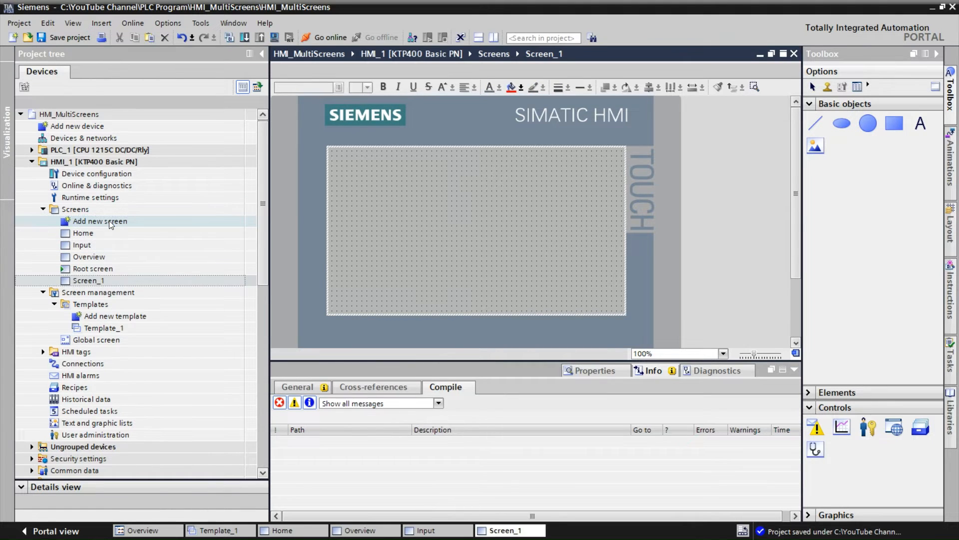
Rename the newest screen Alarm
left_click(104, 280)
right_click(104, 280)
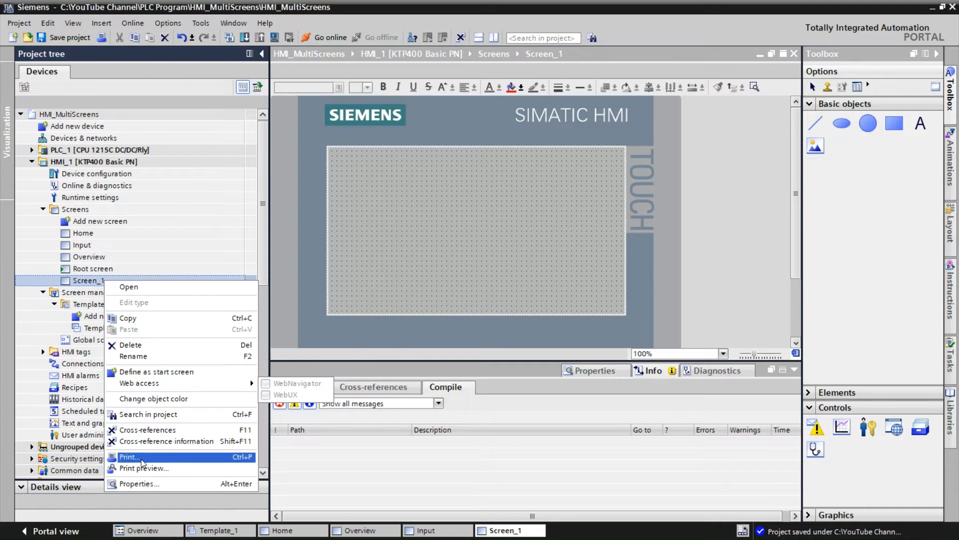
left_click(138, 356)
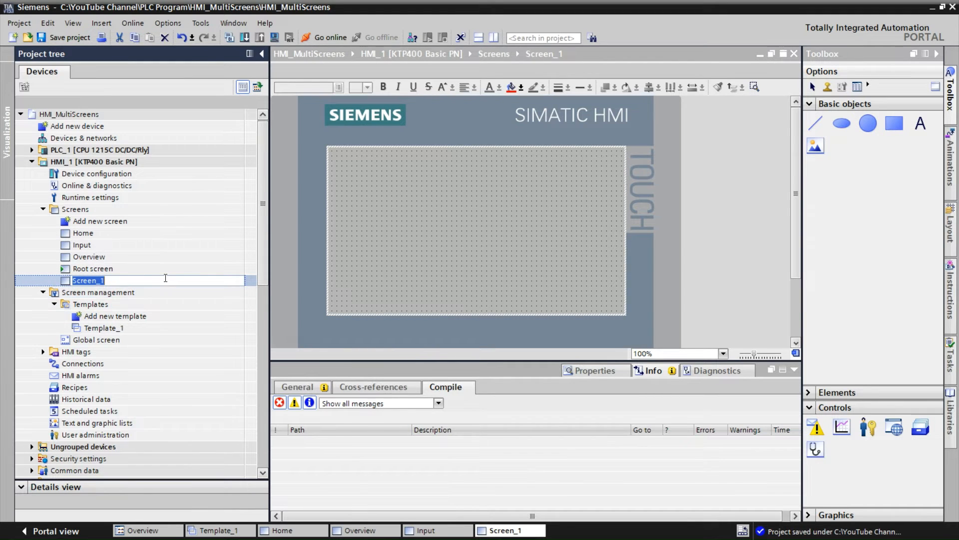
type("Alarm")
left_click(94, 244)
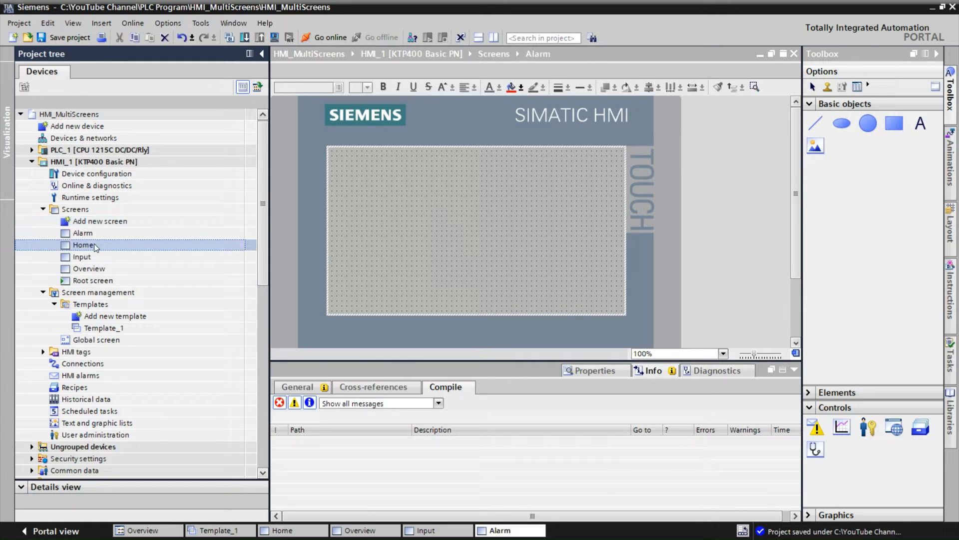
Delete the Root screen from the Screens folder
left_click(104, 280)
right_click(104, 281)
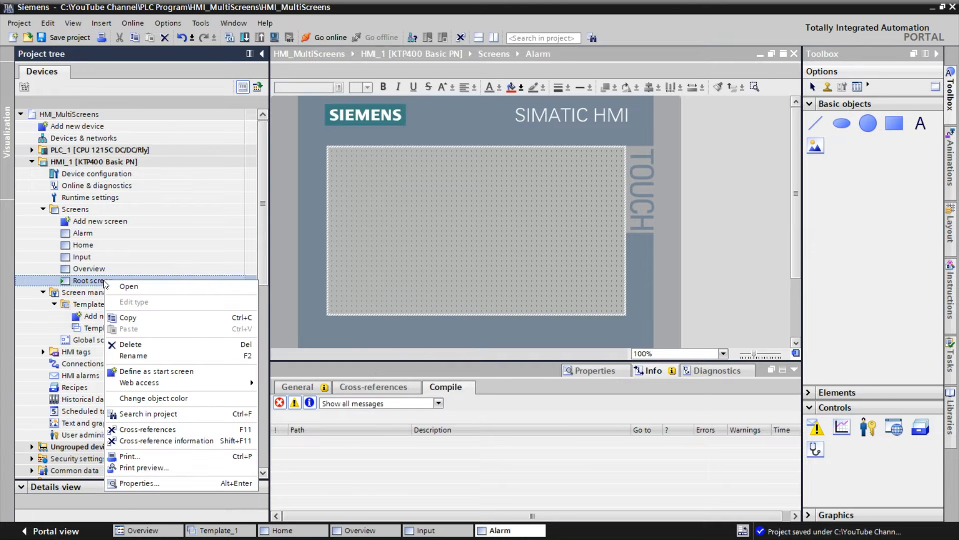
left_click(127, 344)
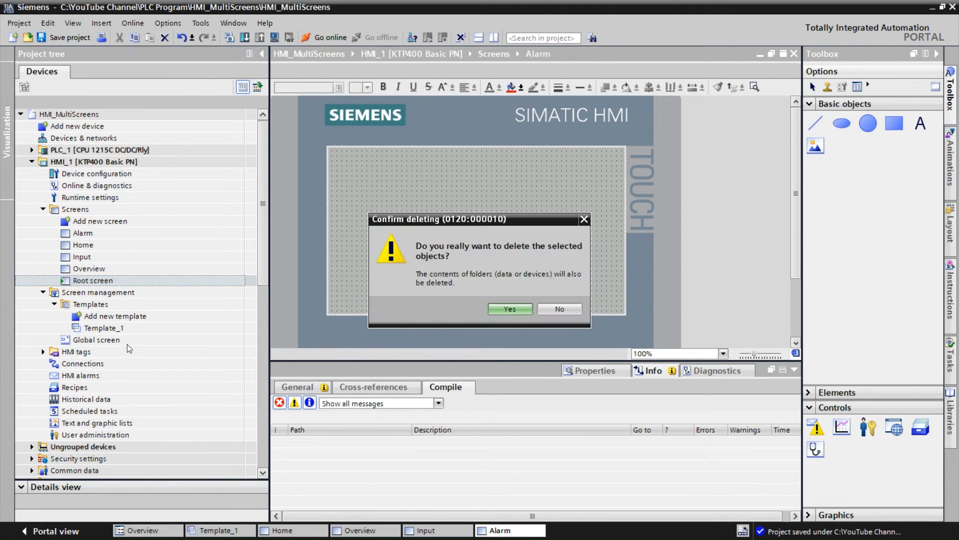
left_click(510, 310)
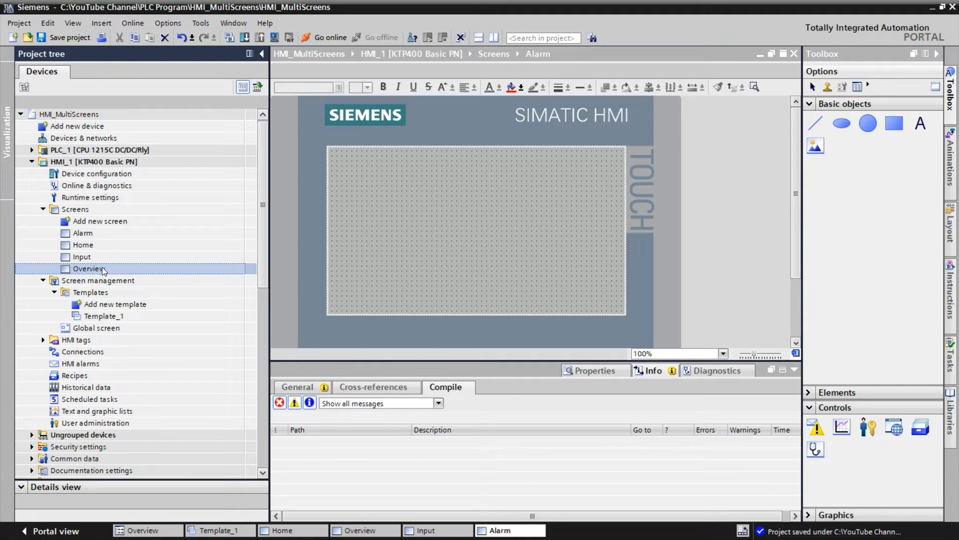
Define the Home screen as the start screen
left_click(92, 245)
right_click(92, 245)
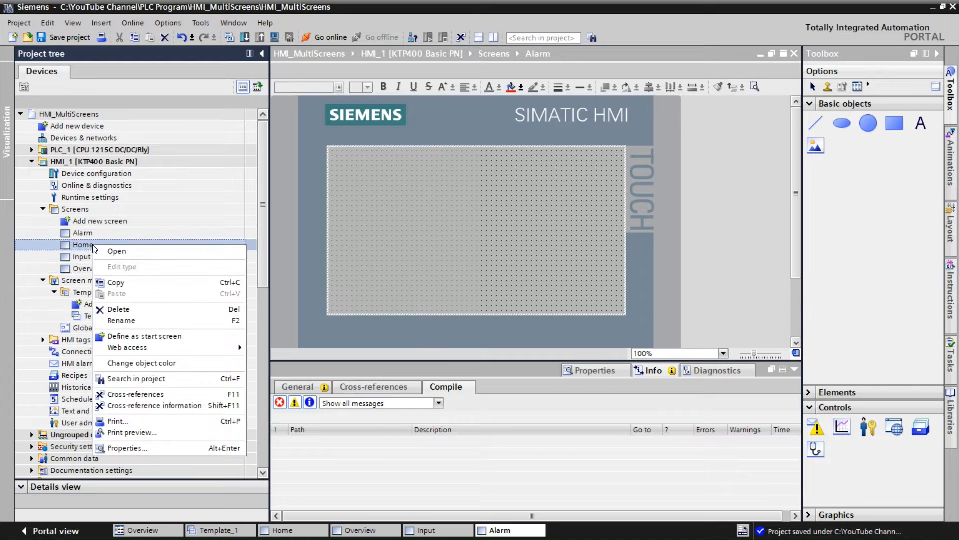
left_click(149, 338)
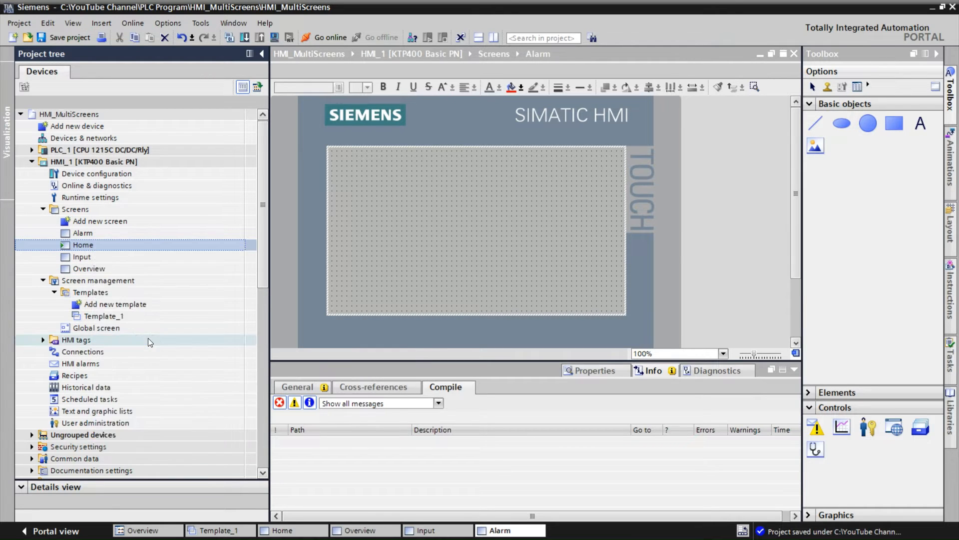
Assign Template_1 as the template in the Home screen's properties and open the Home screen
right_click(94, 245)
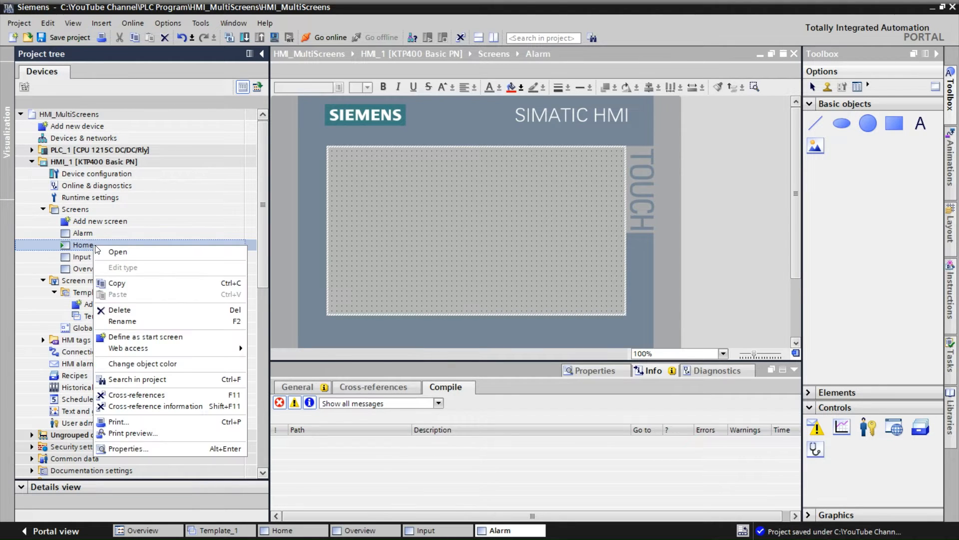
left_click(115, 448)
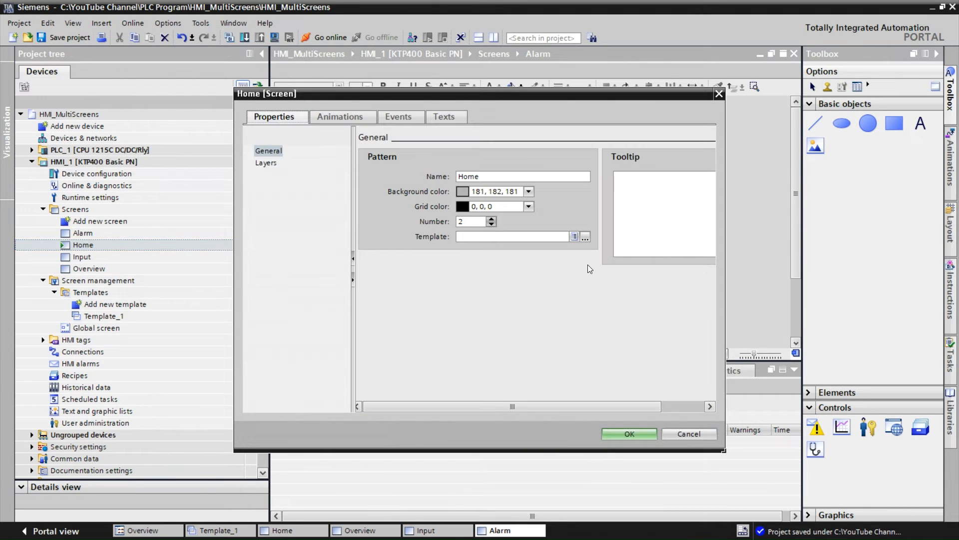
left_click(584, 237)
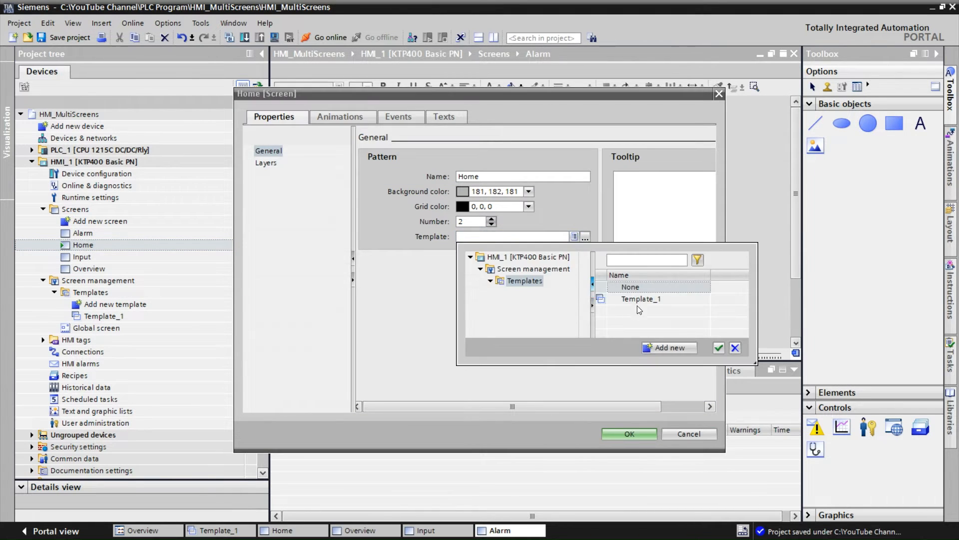
left_click(642, 300)
left_click(719, 347)
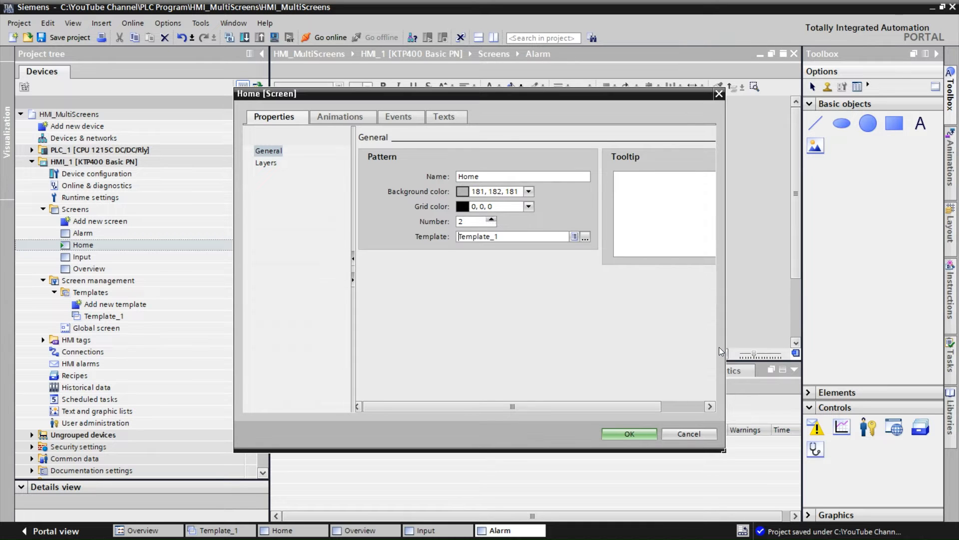
left_click(629, 434)
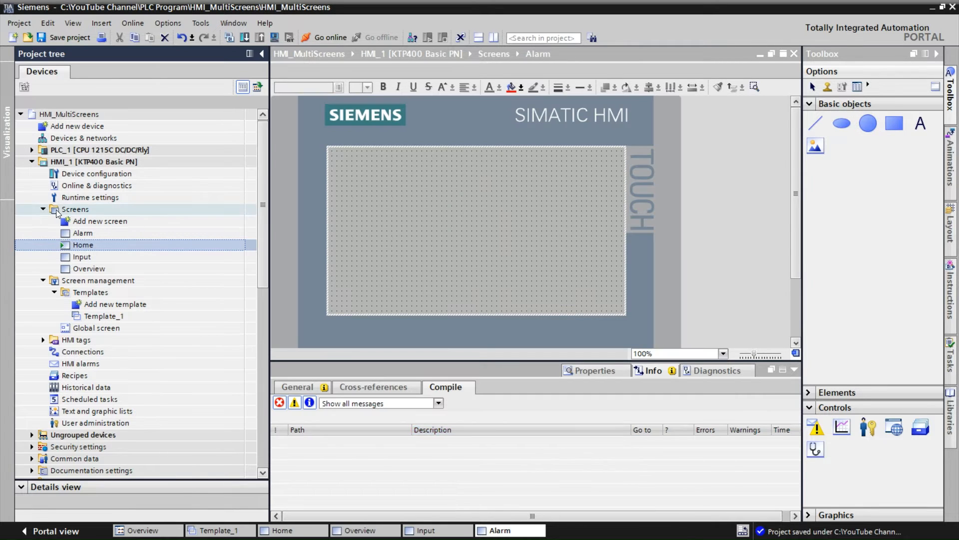
double_click(77, 245)
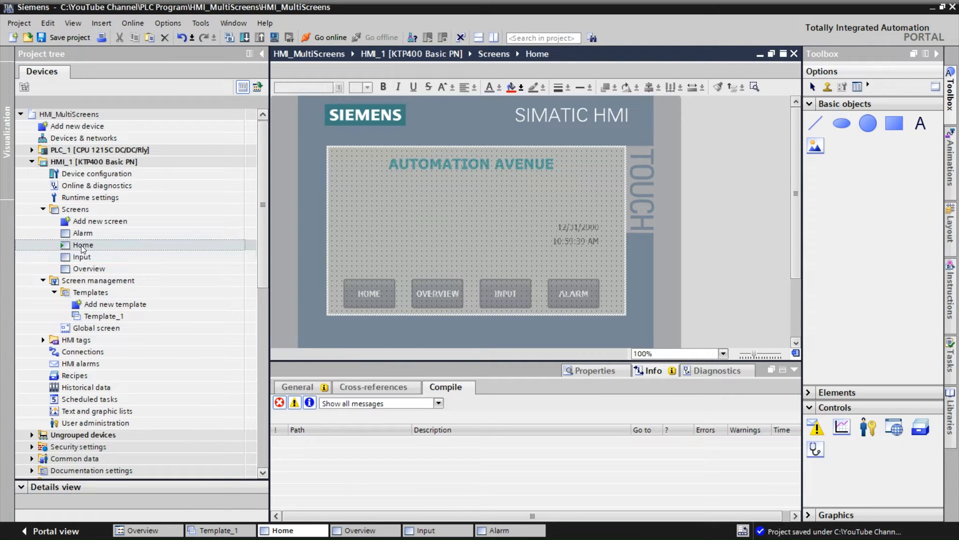
Assign Template_1 as the template in the Overview screen's properties
right_click(85, 270)
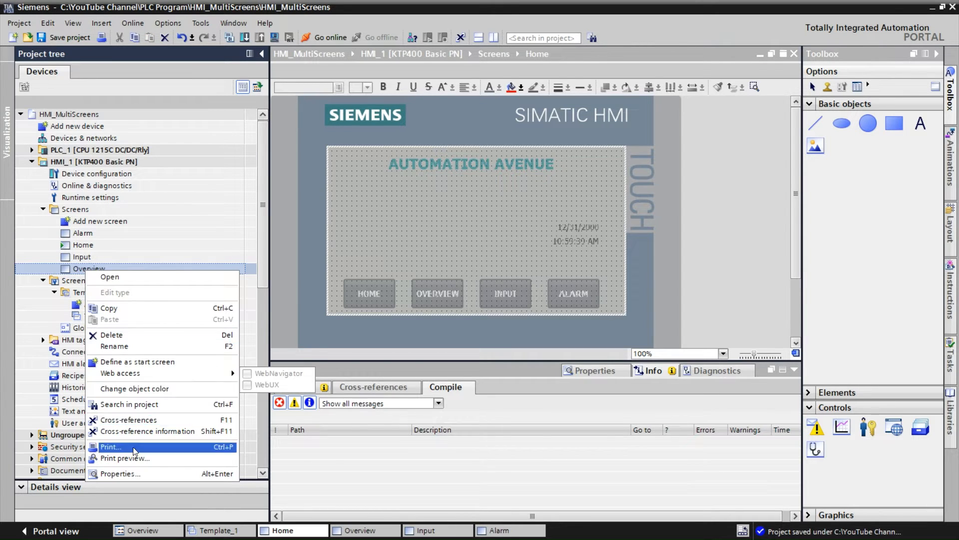
left_click(120, 473)
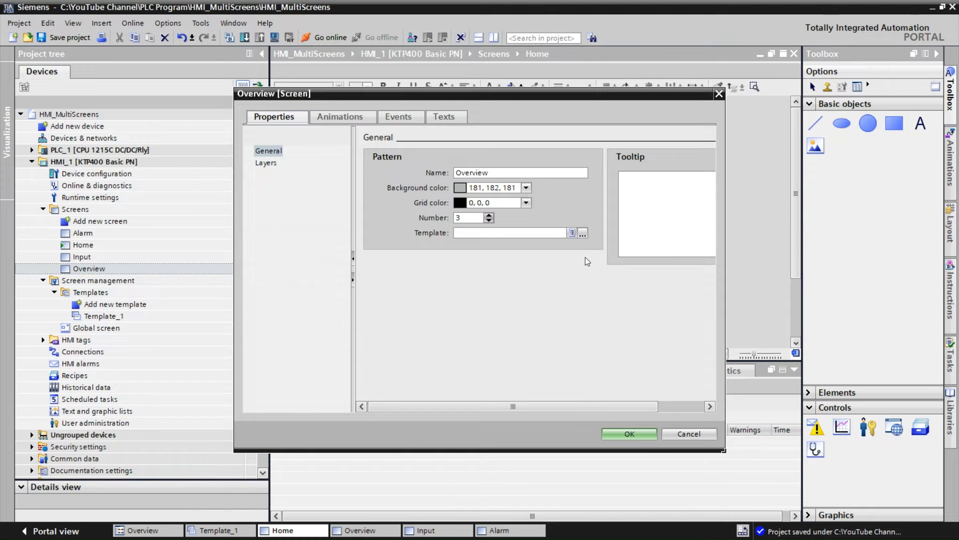
left_click(582, 233)
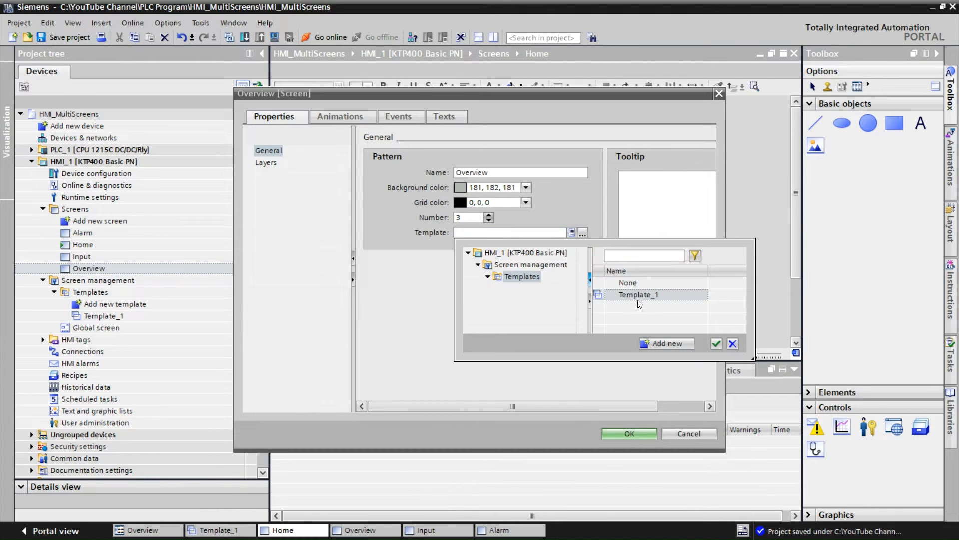
left_click(638, 299)
left_click(717, 344)
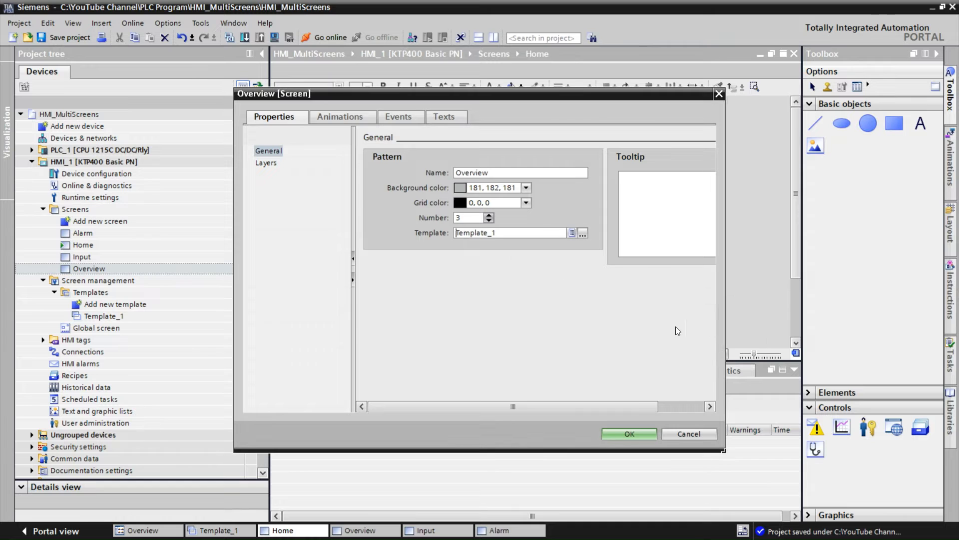
left_click(628, 434)
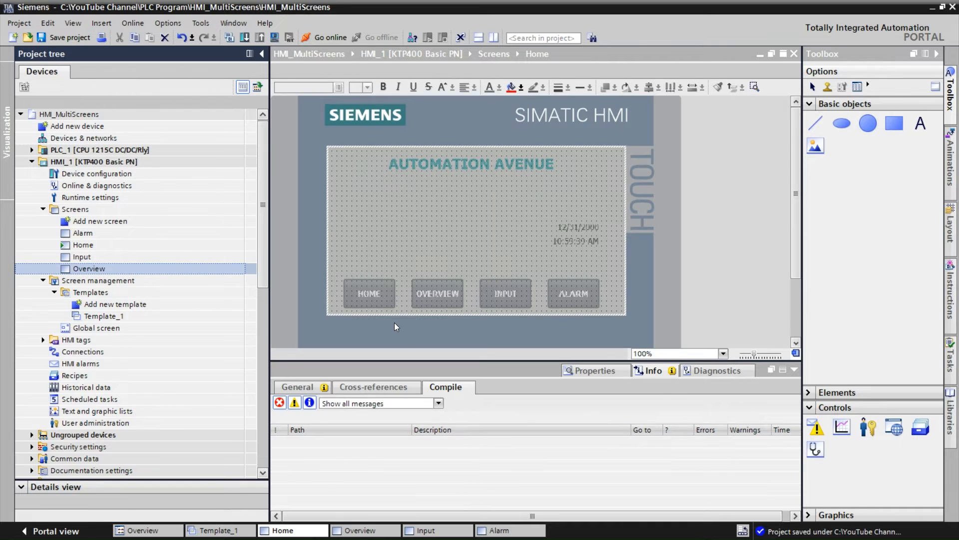
Assign Template_1 as the template in the Input screen's properties
right_click(90, 258)
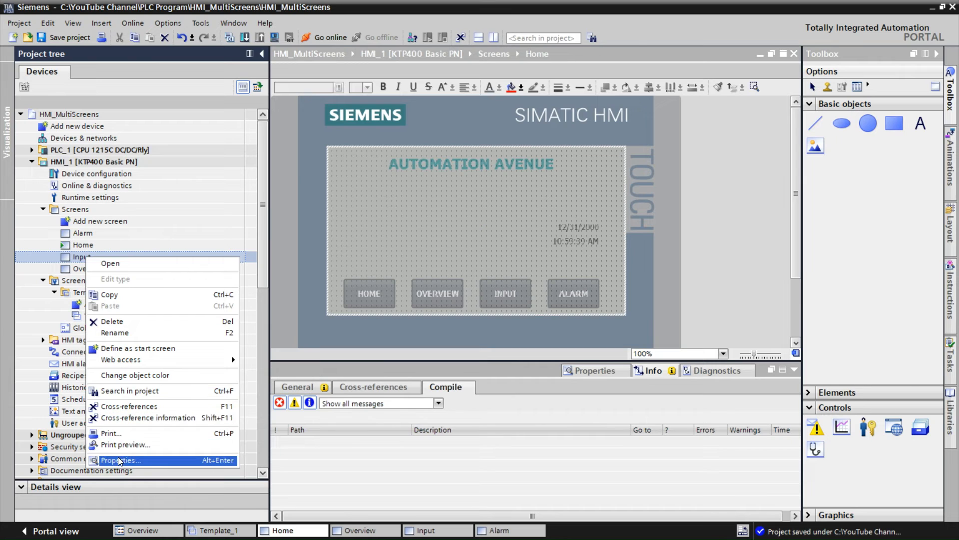
left_click(120, 459)
left_click(582, 234)
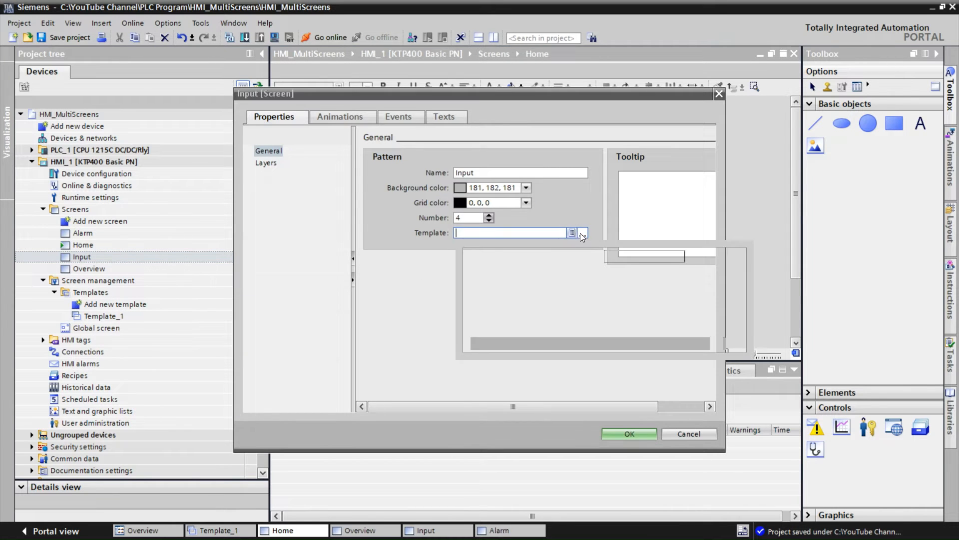
left_click(630, 295)
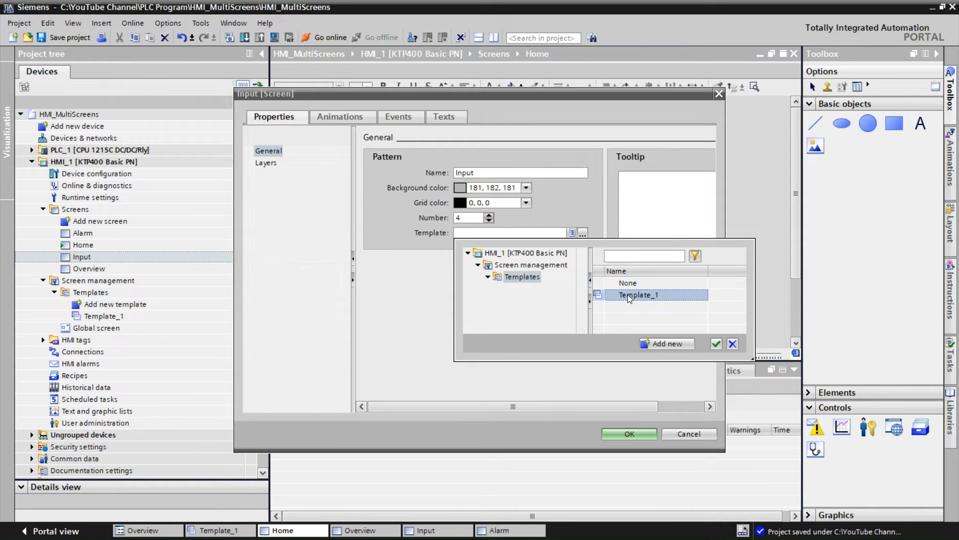
left_click(715, 344)
left_click(625, 435)
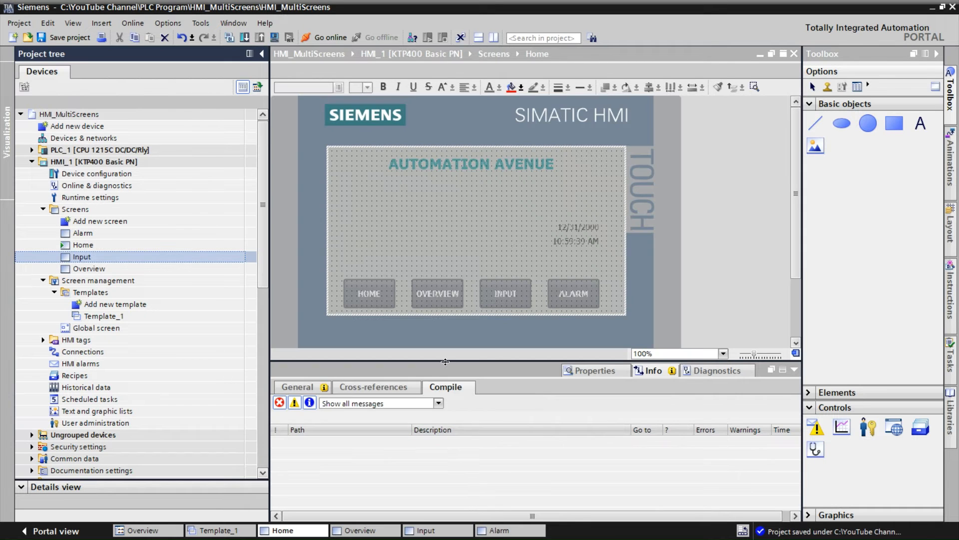
Assign Template_1 as the template in the Alarm screen's properties
left_click(76, 235)
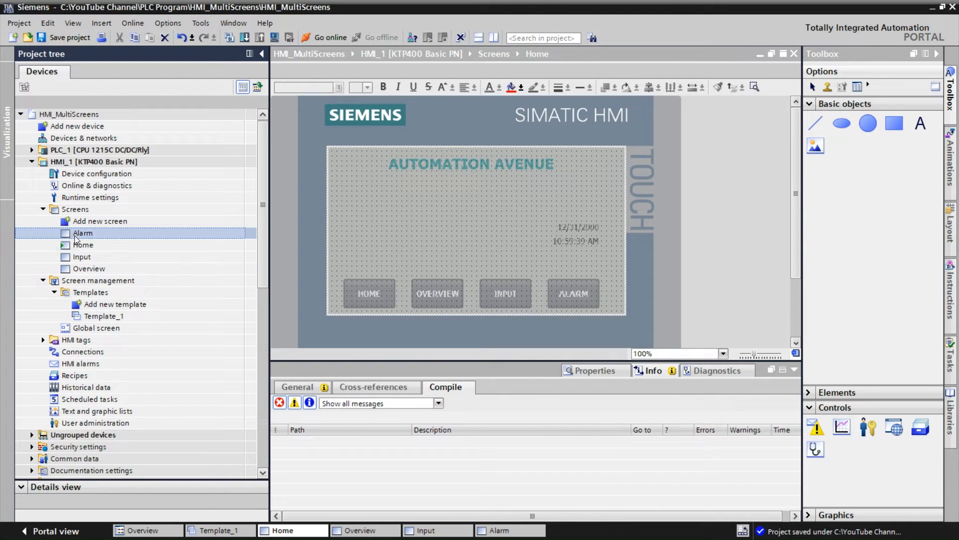
right_click(75, 235)
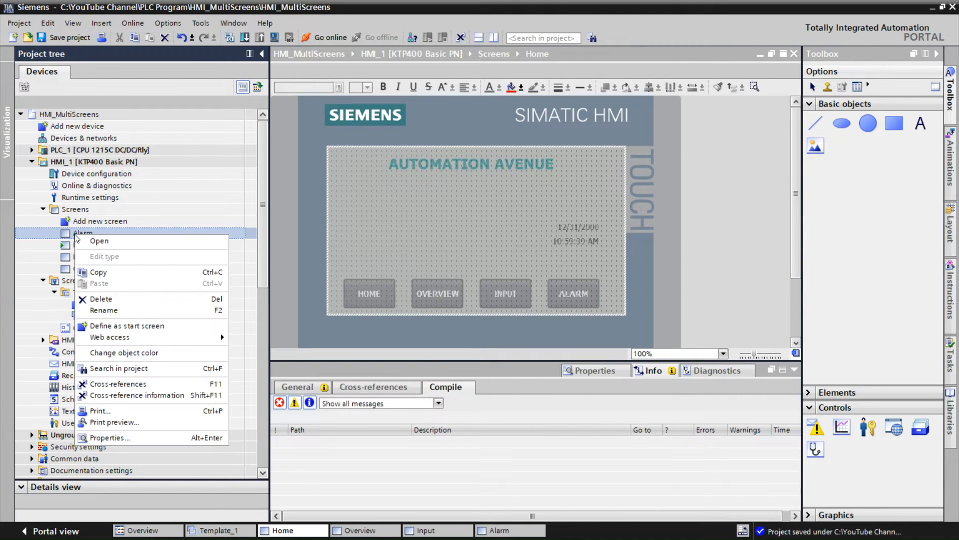
left_click(128, 437)
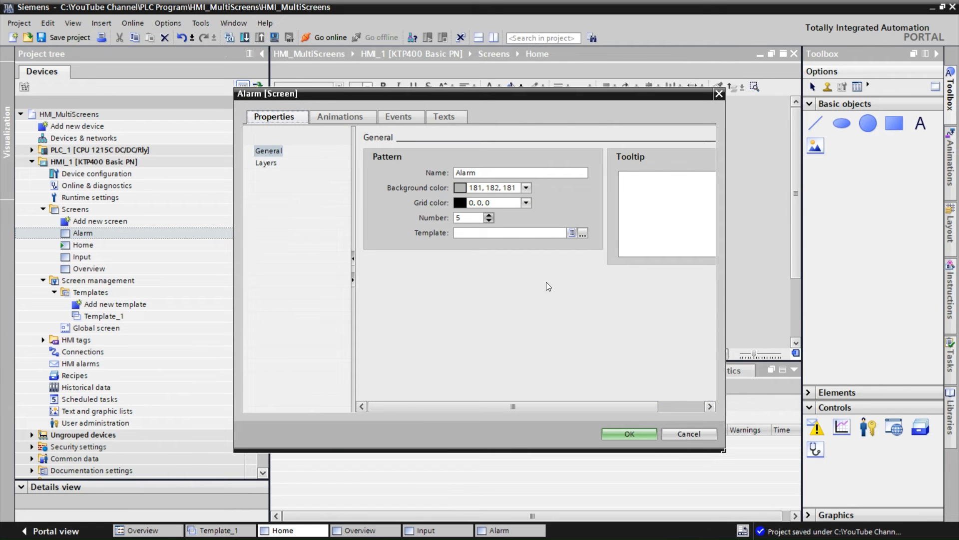
left_click(583, 233)
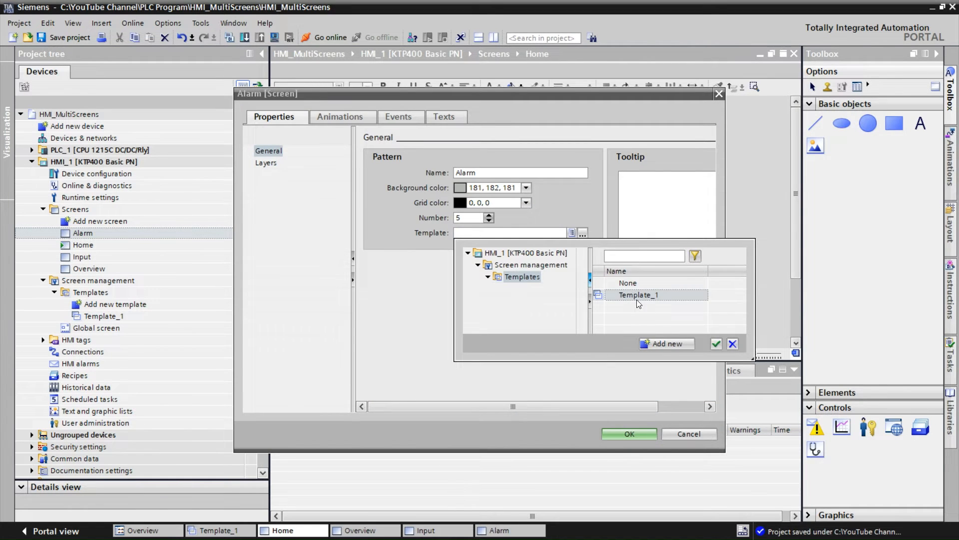
left_click(636, 299)
left_click(715, 343)
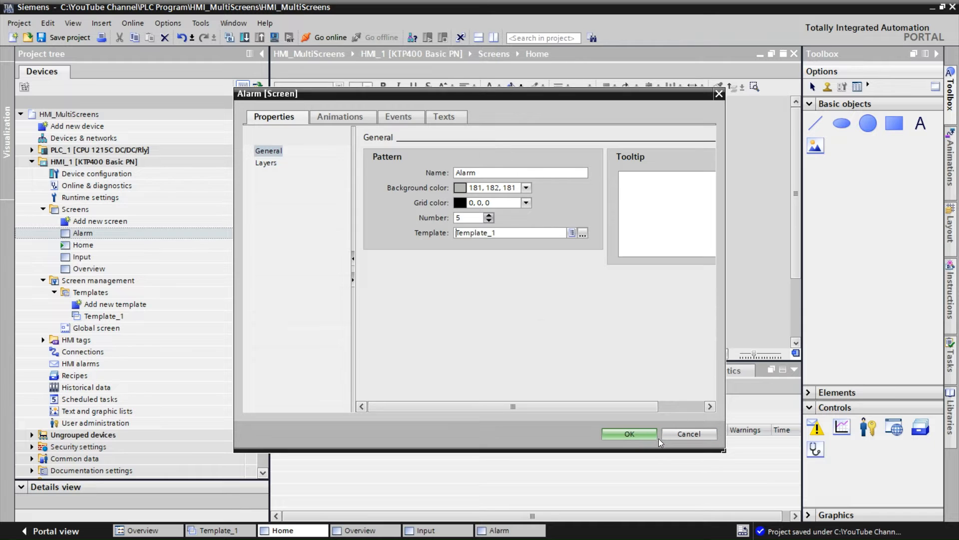
left_click(640, 434)
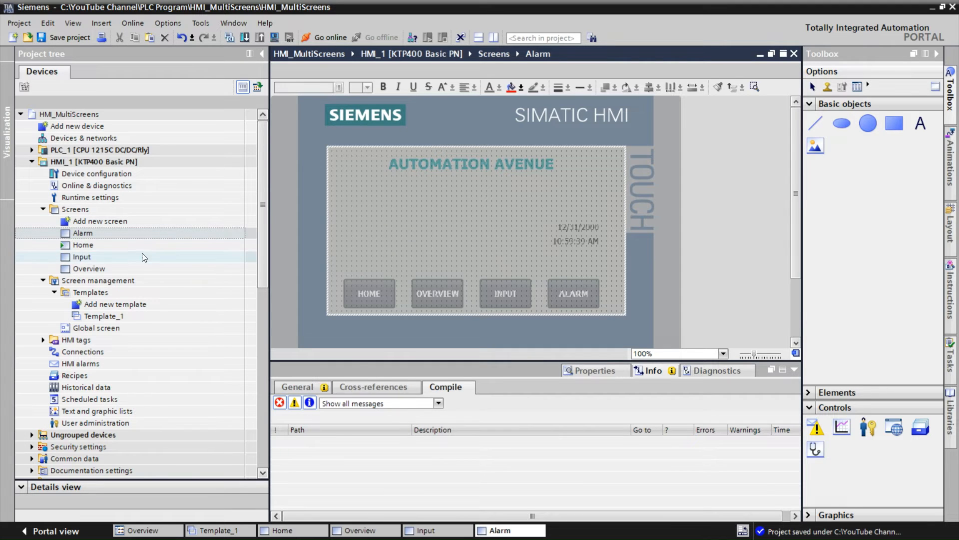
Open the Home screen and add a text label reading HOME SCREEN
double_click(125, 246)
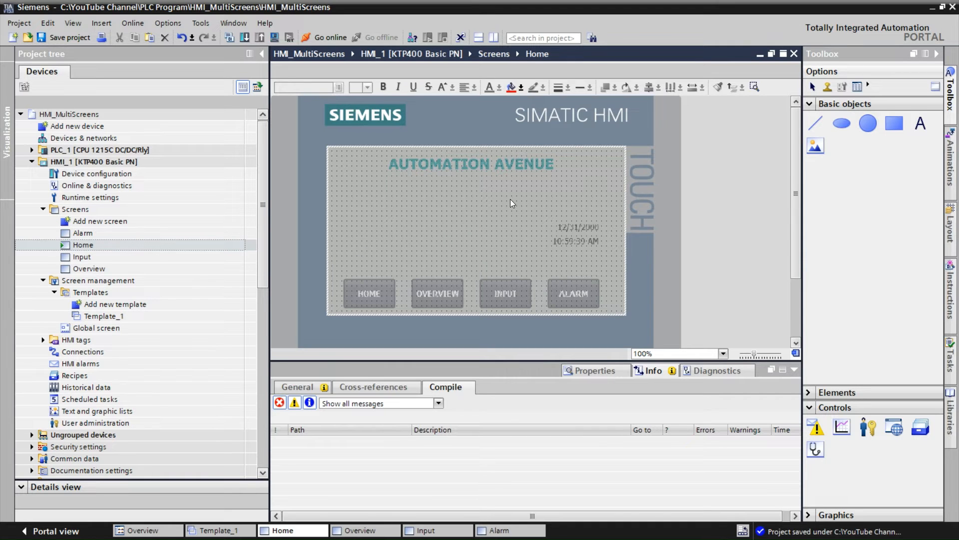
left_click(920, 123)
left_click(392, 216)
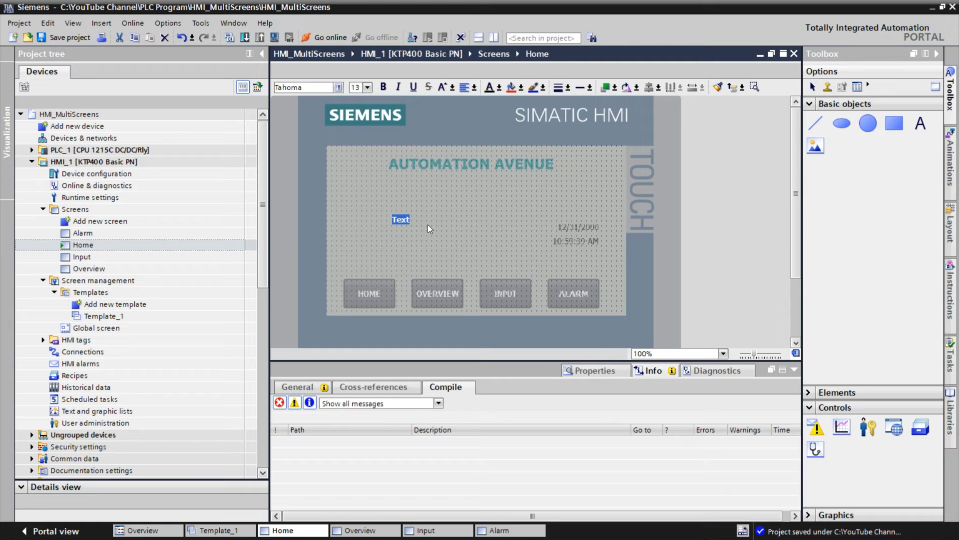
type("HOME SCREEN")
left_click(425, 230)
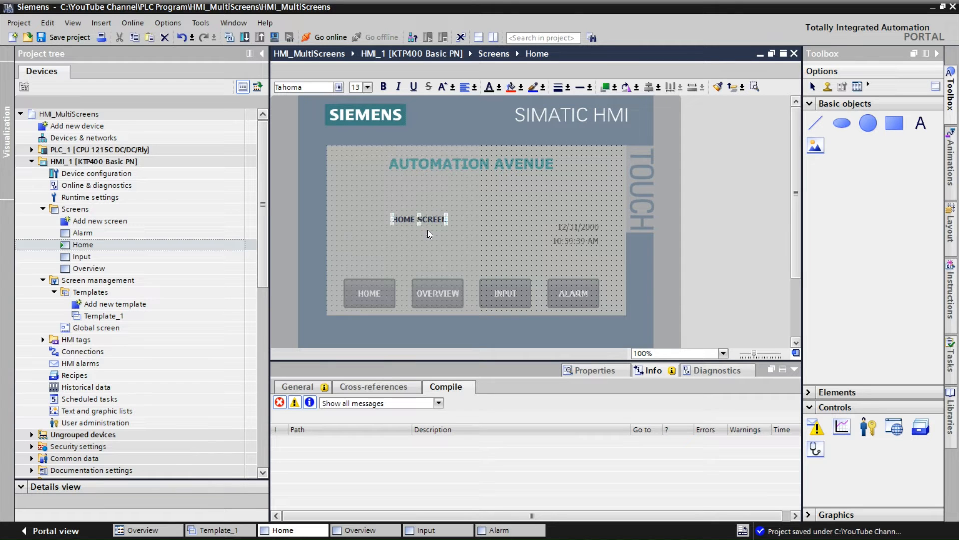
Set the HOME SCREEN label's font size to 25 and move it just below the AUTOMATION AVENUE title
left_click(368, 87)
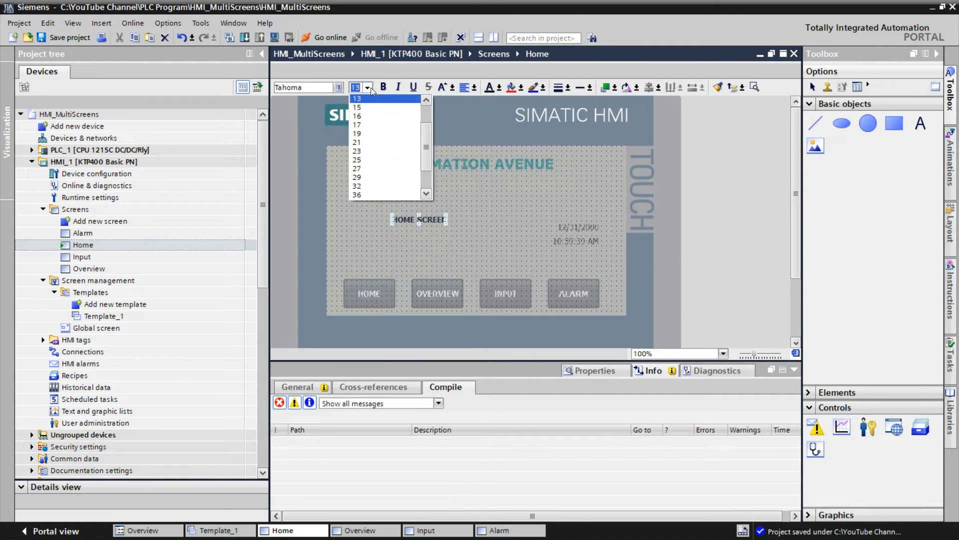
left_click(365, 159)
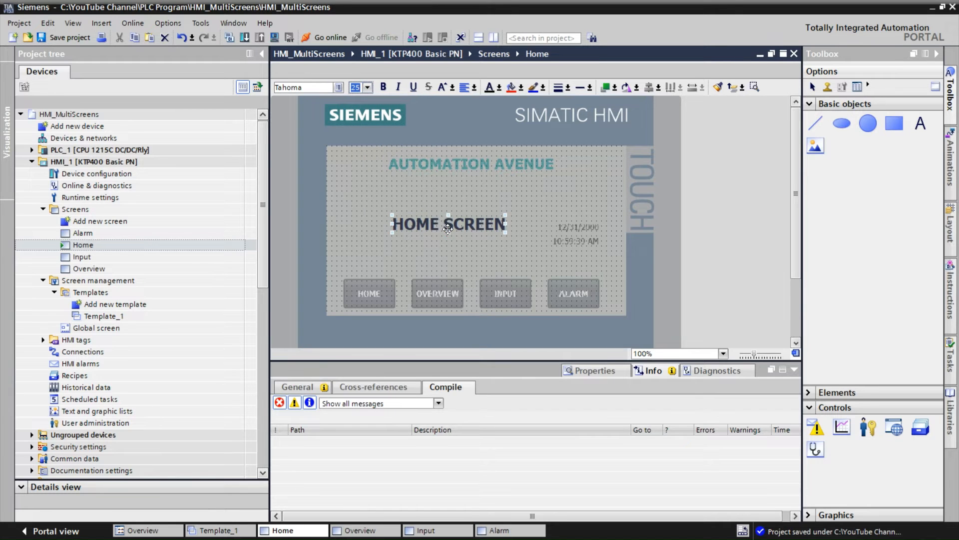
left_click_drag(448, 229, 455, 205)
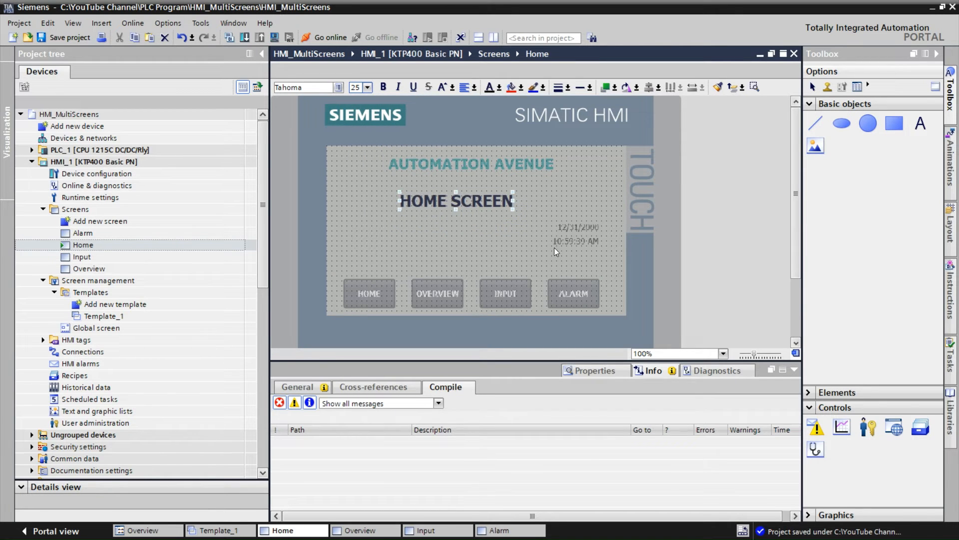
left_click(570, 233)
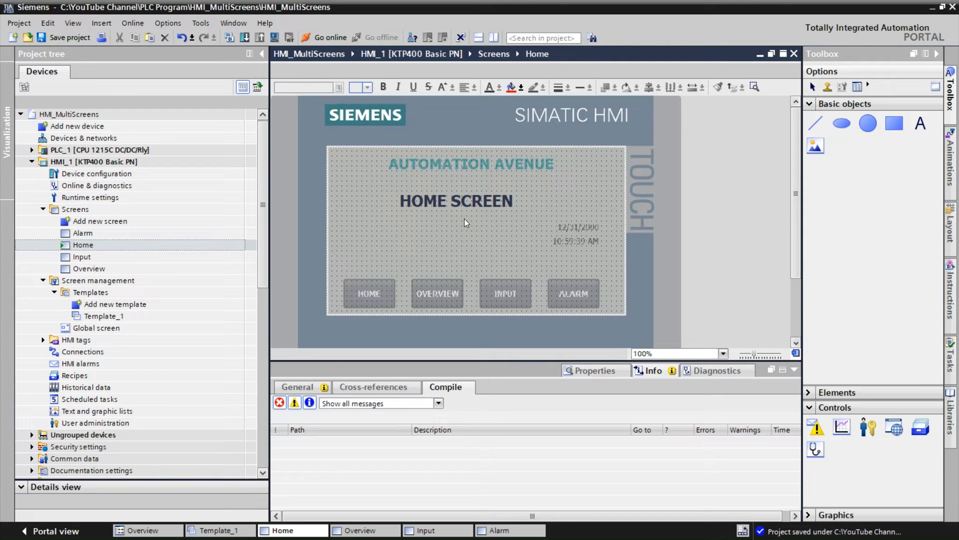
Copy the label to the Overview screen and change its text to OVERVIEW SCREEN
left_click(455, 204)
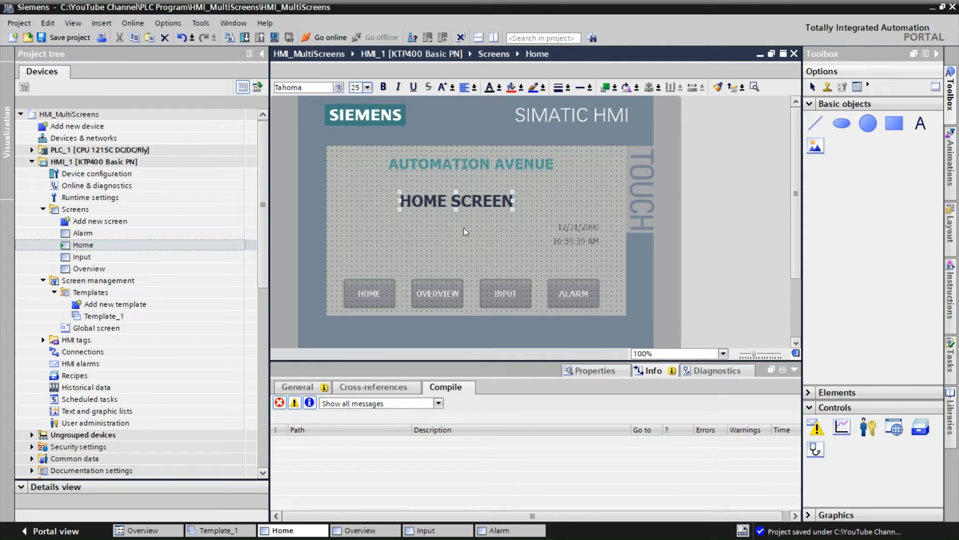
double_click(104, 270)
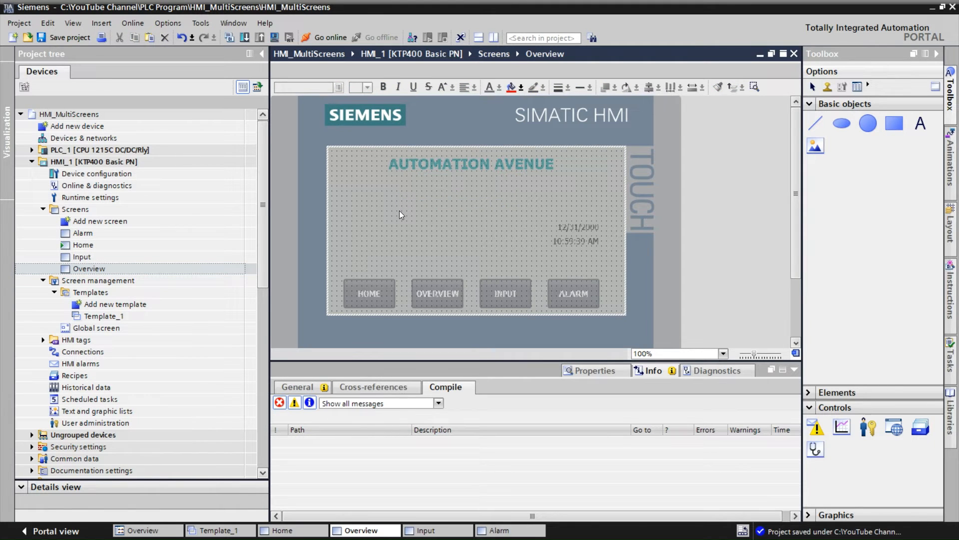
key("ctrl+v")
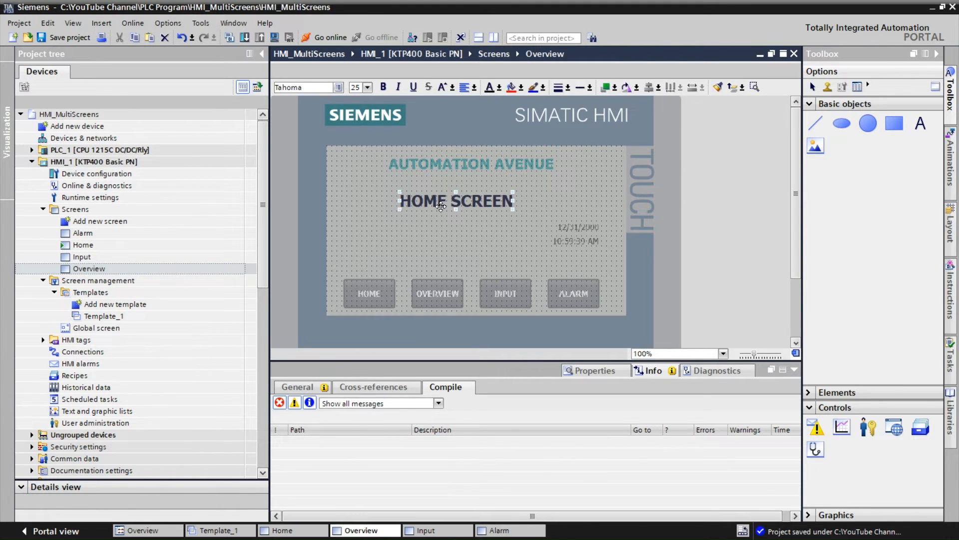
double_click(443, 205)
left_click(444, 204)
key("BackSpace")
key("BackSpace")
key("BackSpace")
key("BackSpace")
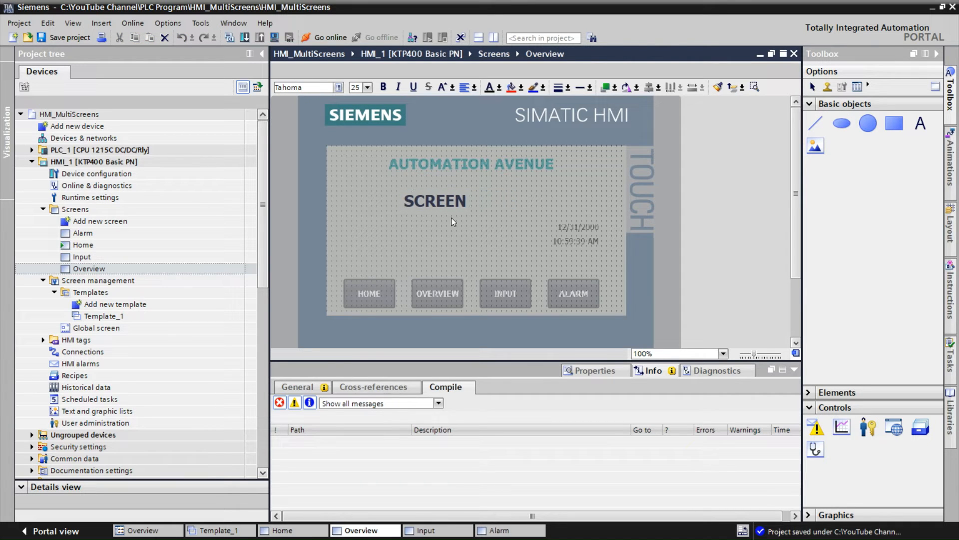
type("OVERVIEW")
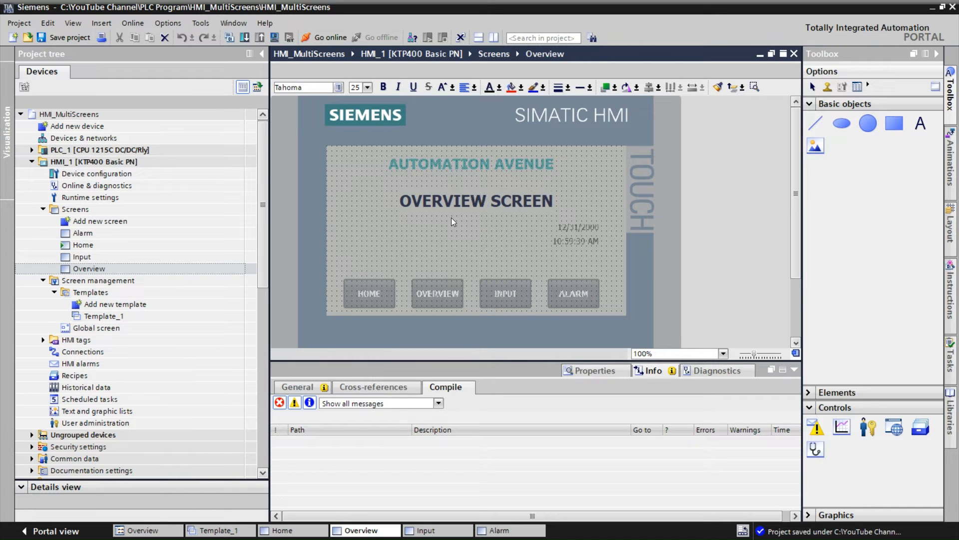
left_click(443, 227)
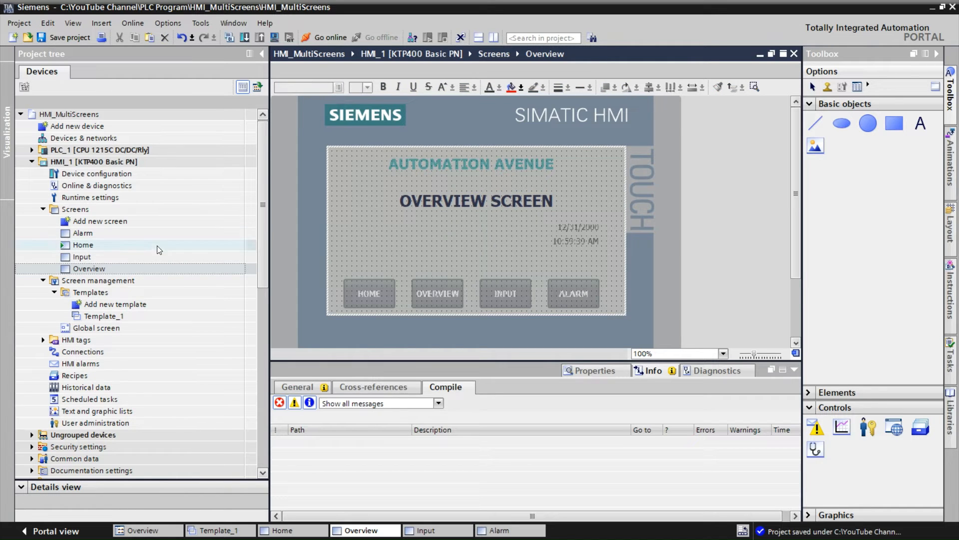
Paste the label onto the Input screen and change its text to INPUT SCREEN
double_click(107, 257)
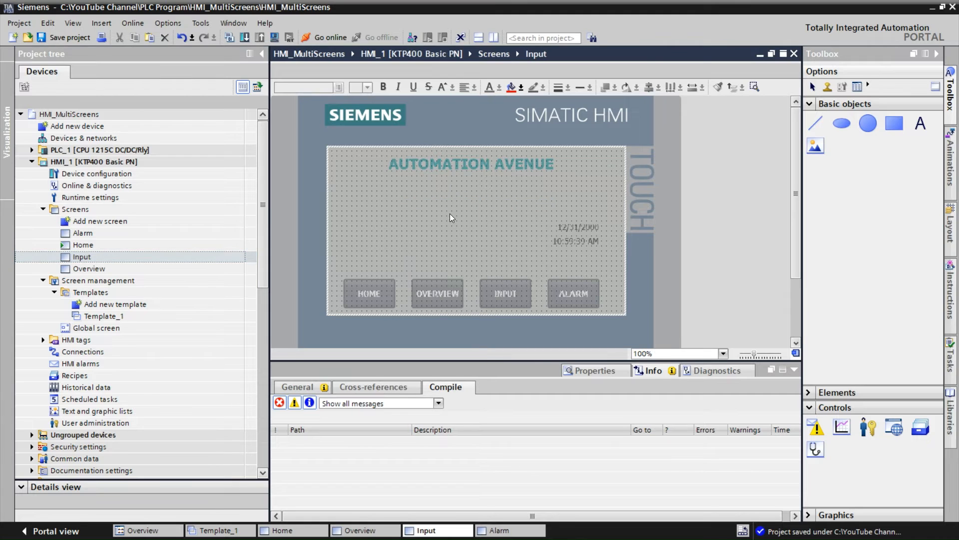
key("ctrl+v")
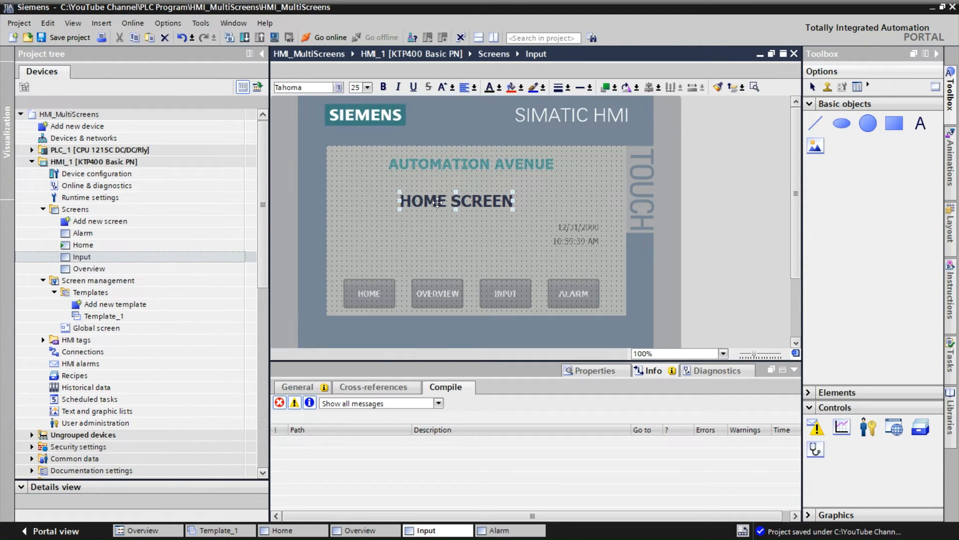
double_click(444, 201)
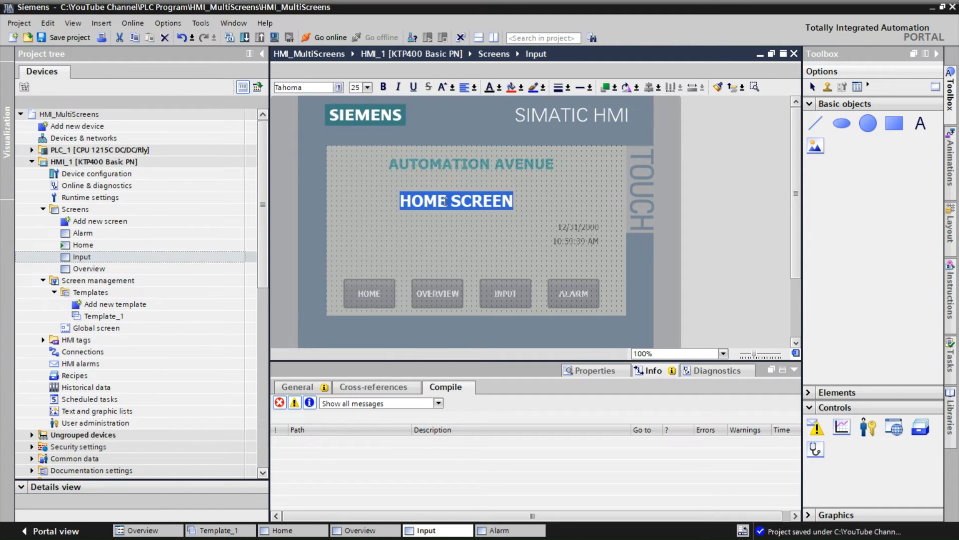
key("Home")
left_click_drag(447, 202, 384, 206)
type("INPUT")
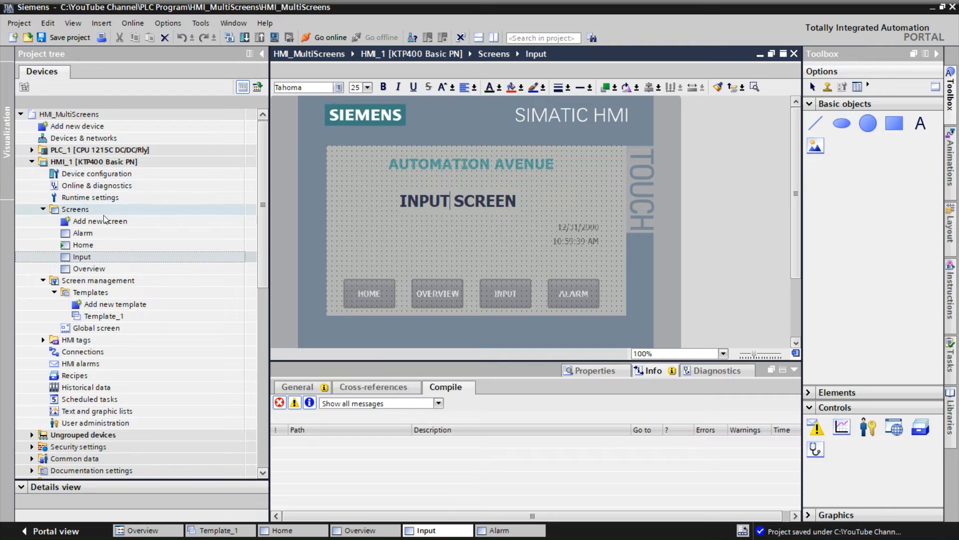
key("Escape")
Paste the label onto the Alarm screen and change its text to ALARM SCREEN
double_click(93, 232)
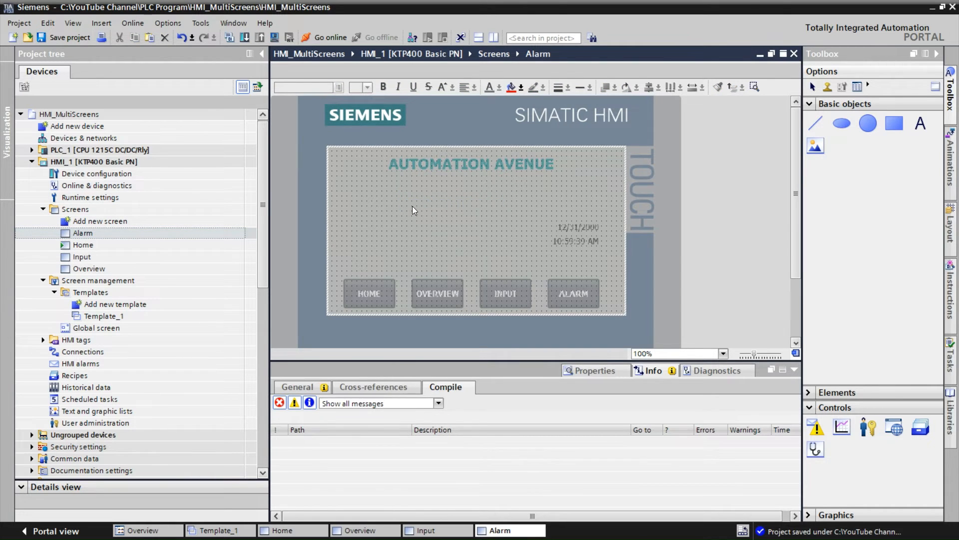
key("ctrl+v")
double_click(440, 201)
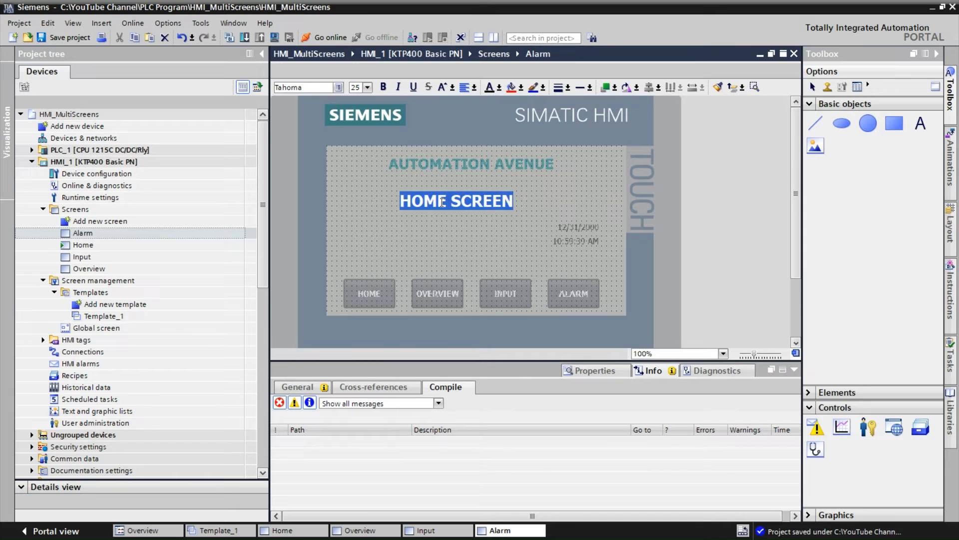
left_click(443, 202)
key("BackSpace")
key("BackSpace")
key("BackSpace")
key("BackSpace")
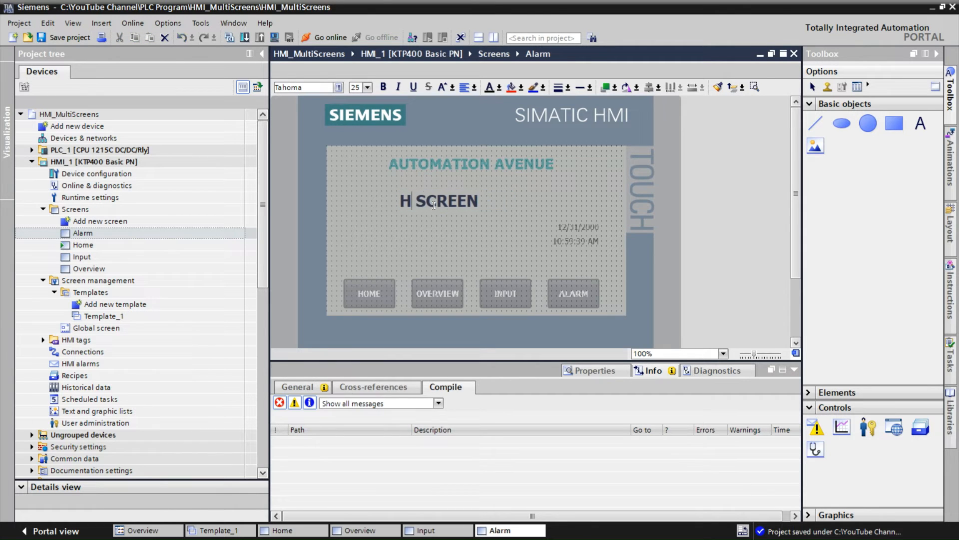
type("ALARM")
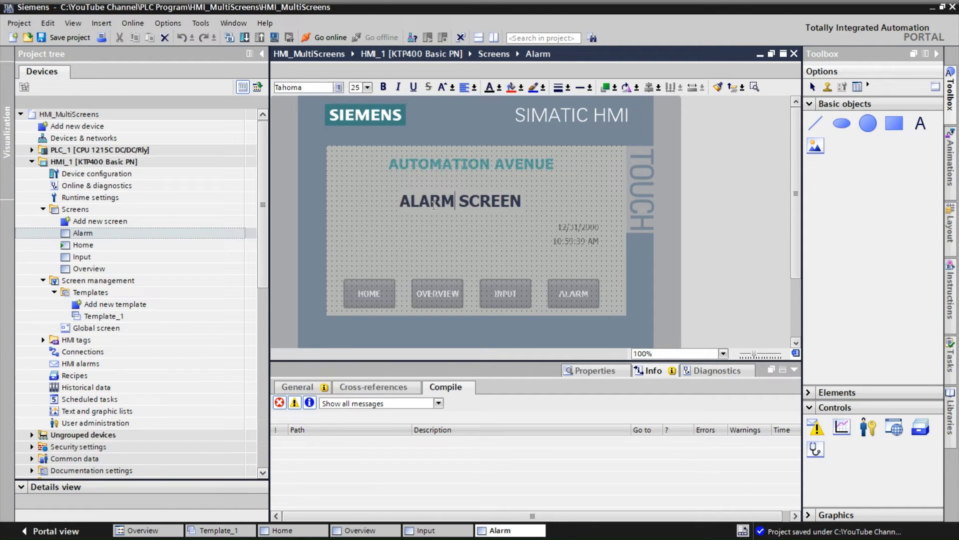
left_click(452, 254)
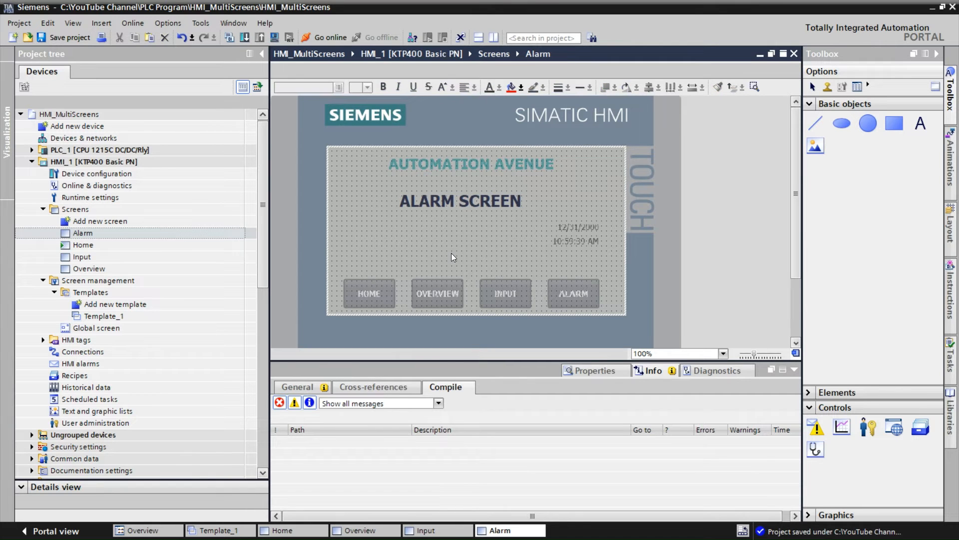
Review the Home, Overview, Input and Alarm screens one after another
double_click(109, 248)
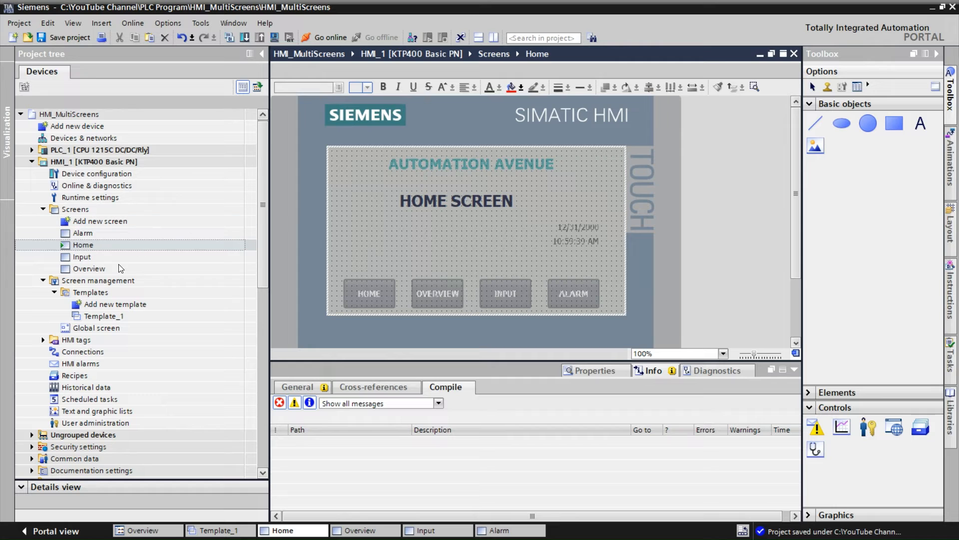
double_click(94, 269)
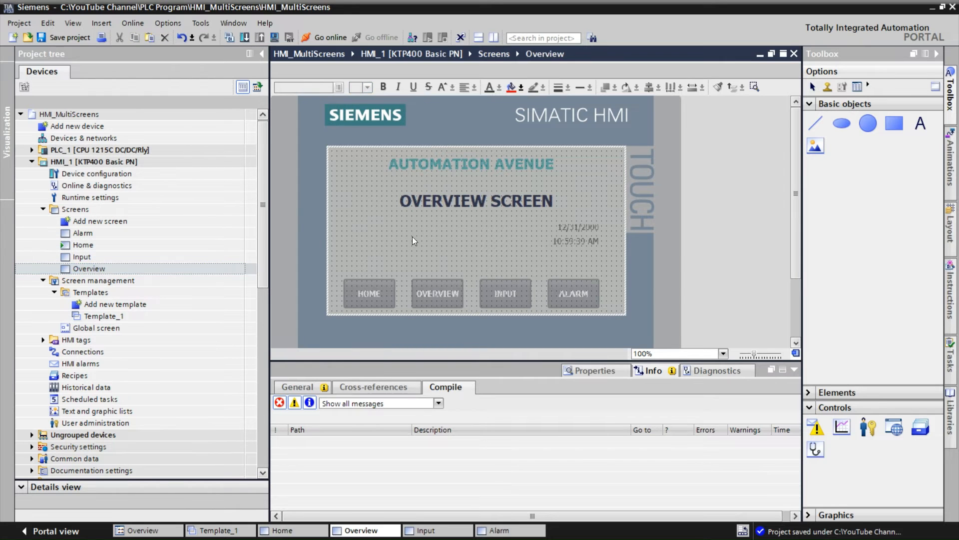
double_click(91, 255)
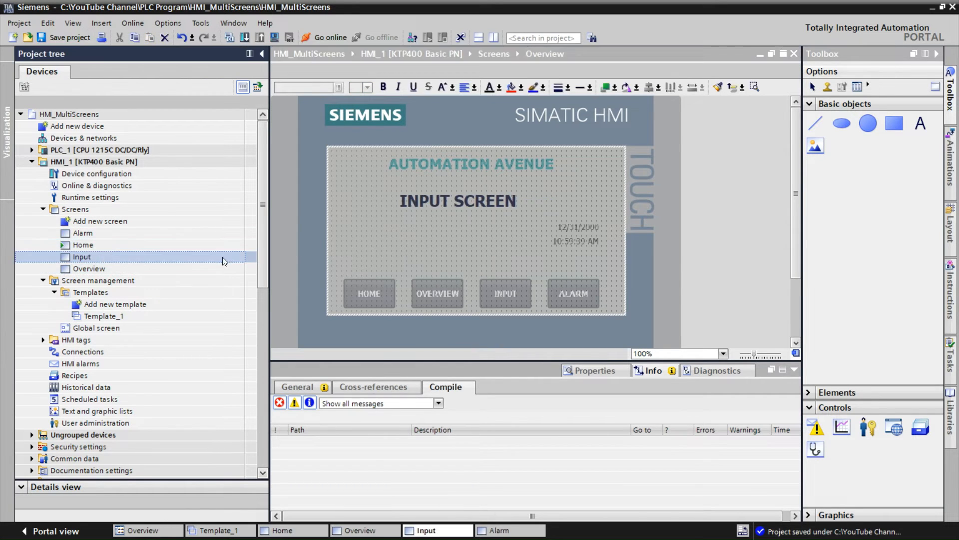
double_click(76, 233)
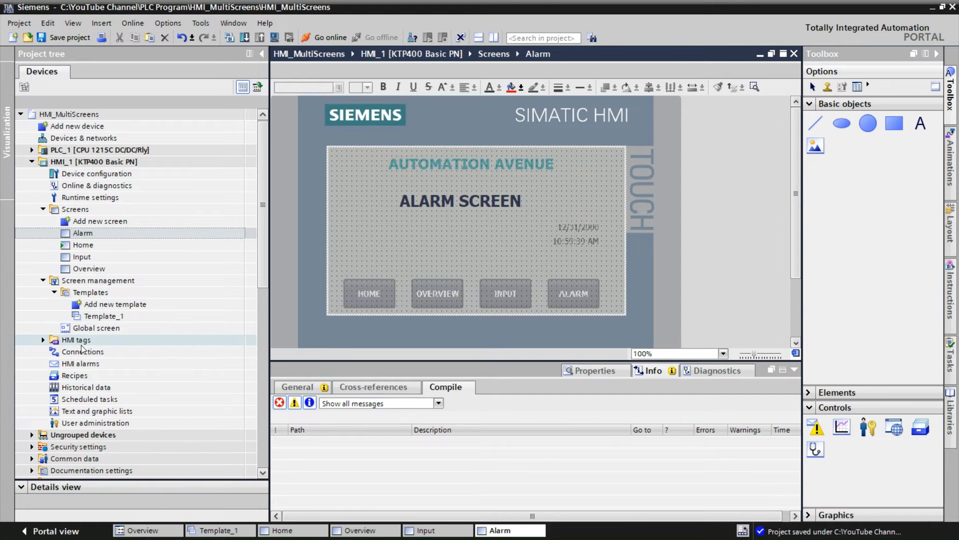
Open Template_1 and give the HOME button's Release event the ActivateScreen function with screen name Home
double_click(104, 319)
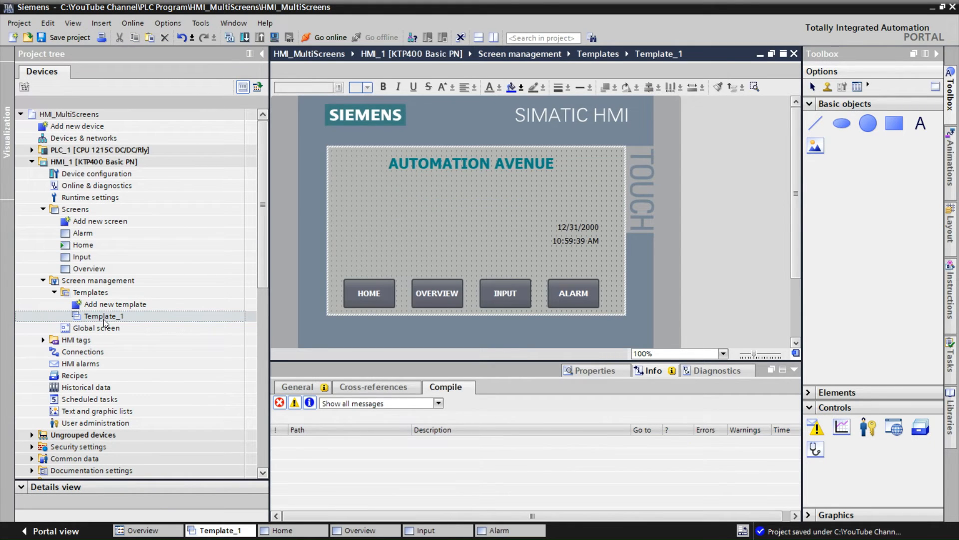
left_click(382, 300)
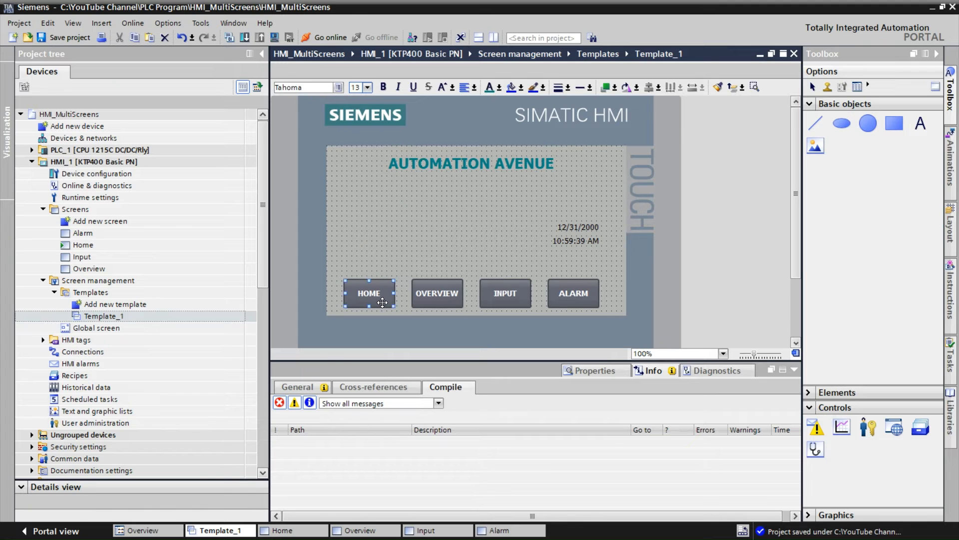
left_click(595, 372)
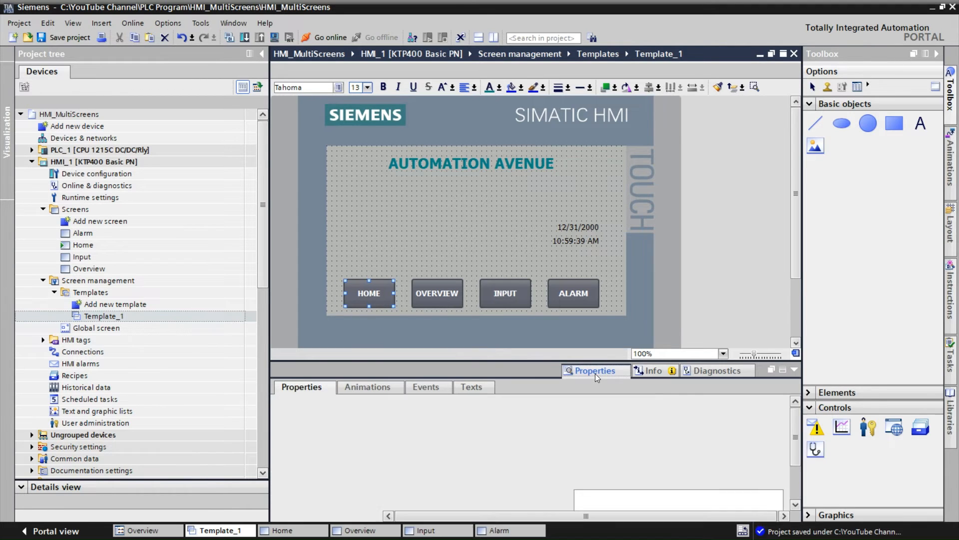
left_click(434, 388)
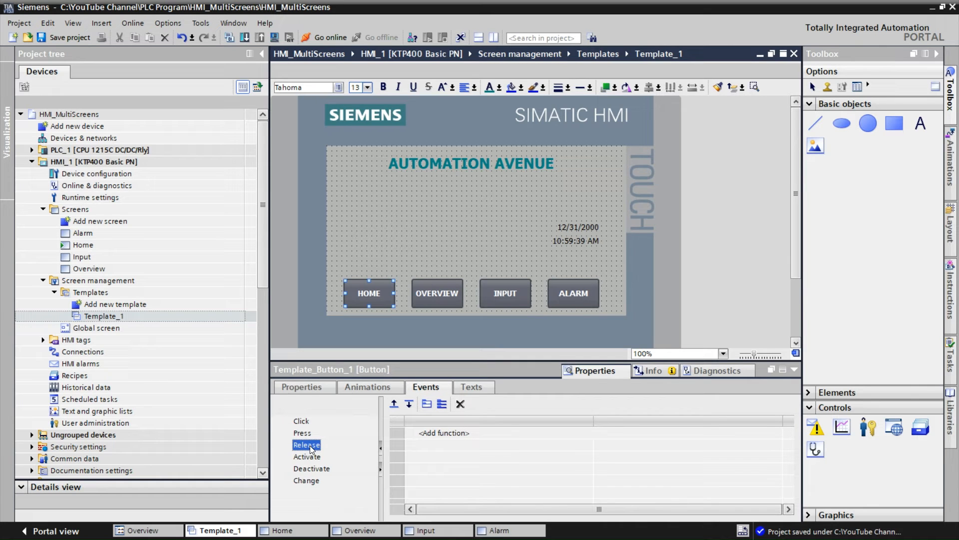
left_click(449, 433)
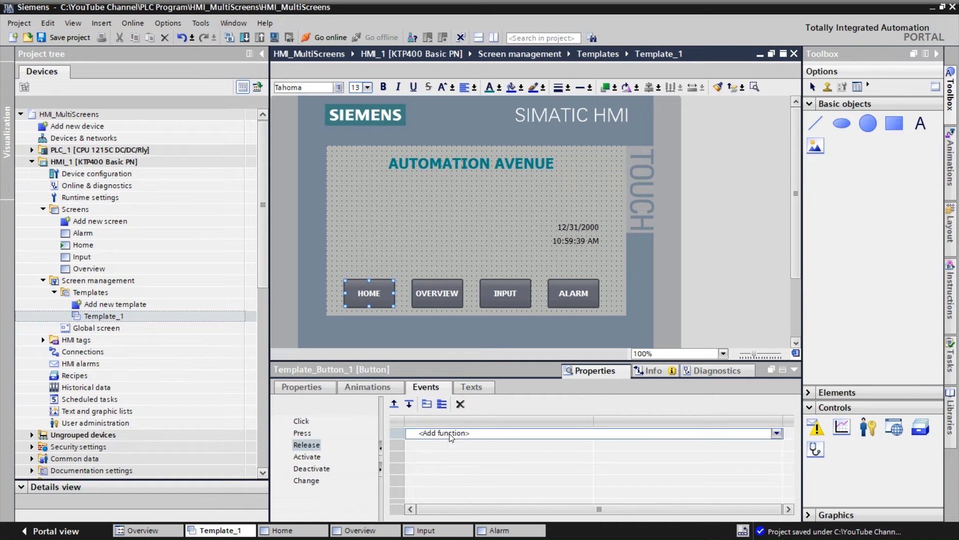
type("A")
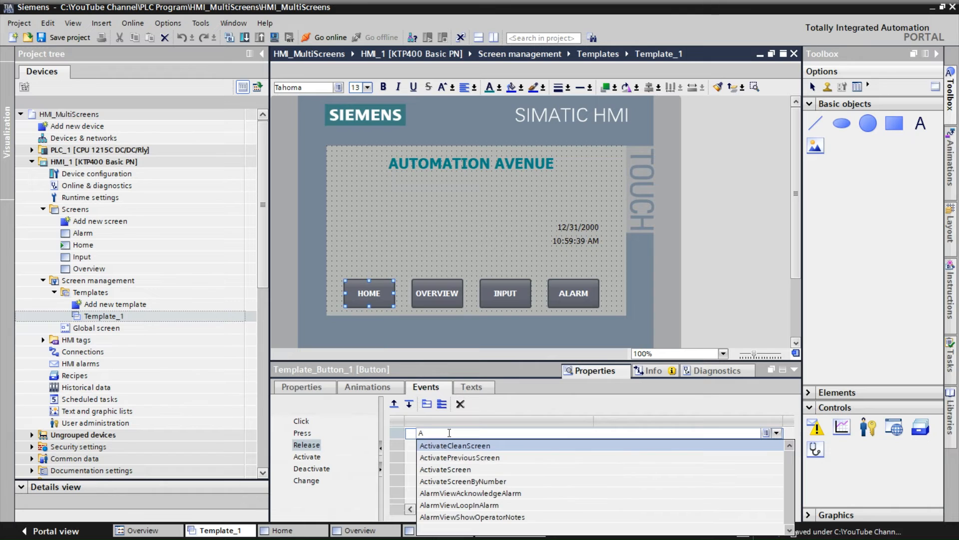
left_click(445, 470)
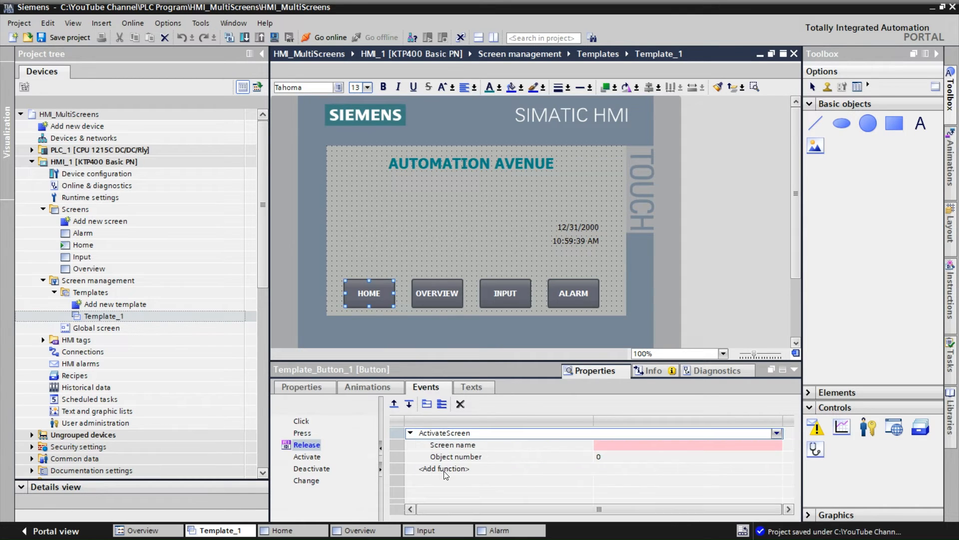
left_click(745, 445)
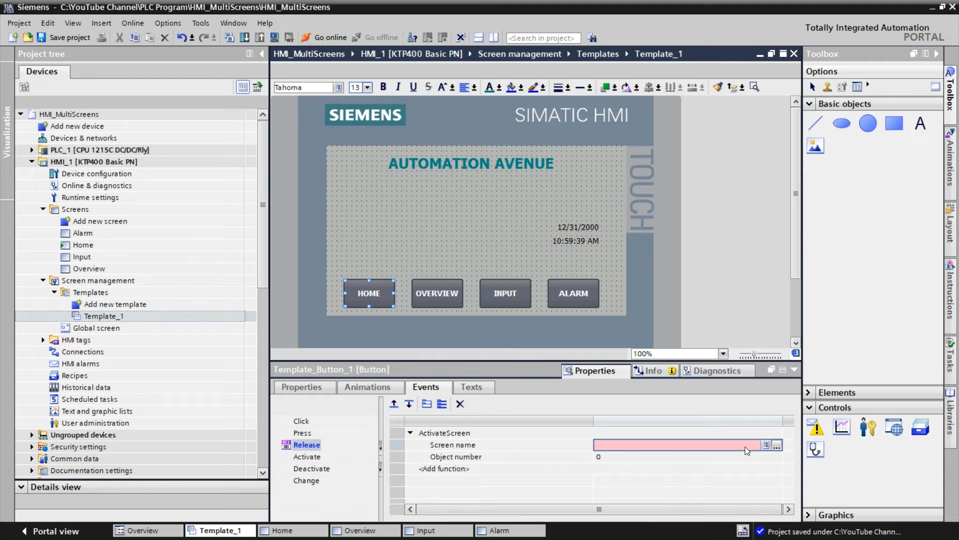
left_click(777, 445)
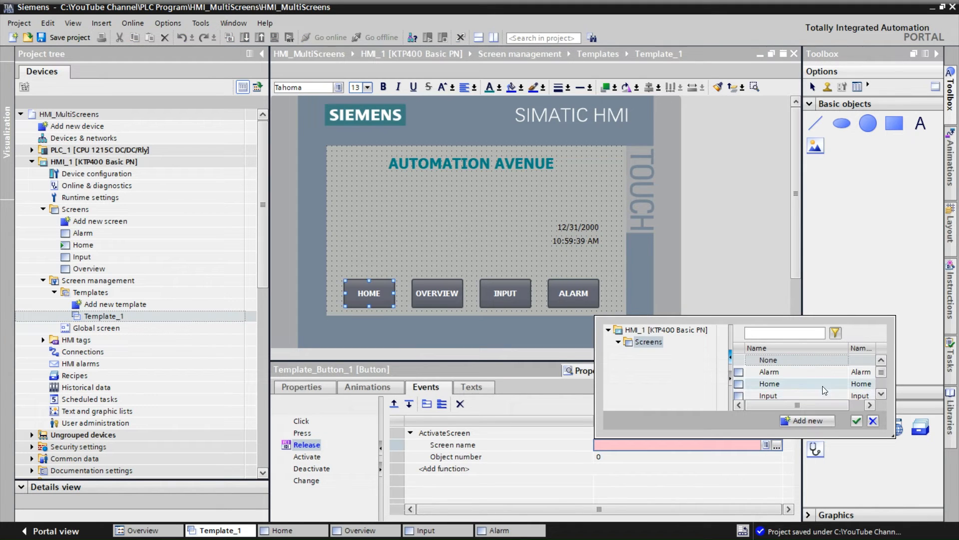
left_click(780, 384)
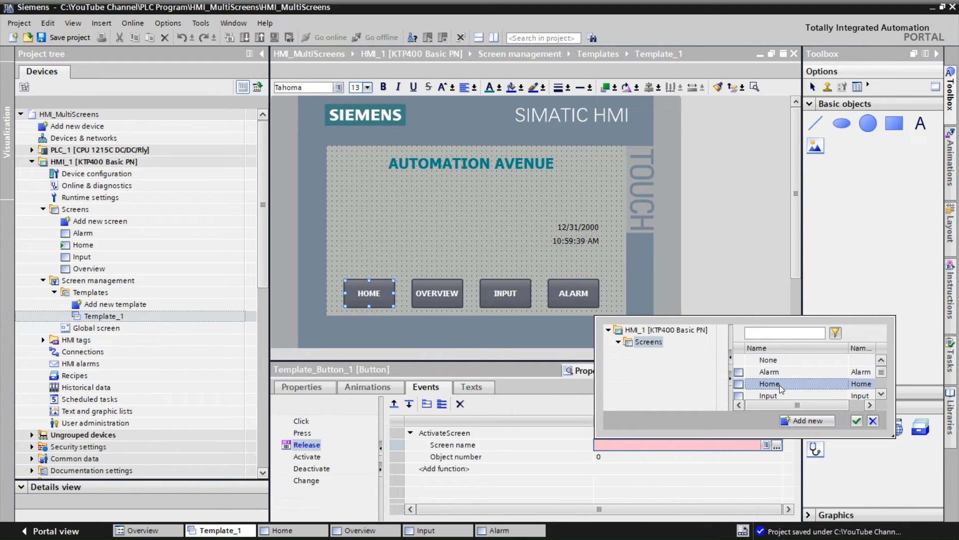
left_click(856, 421)
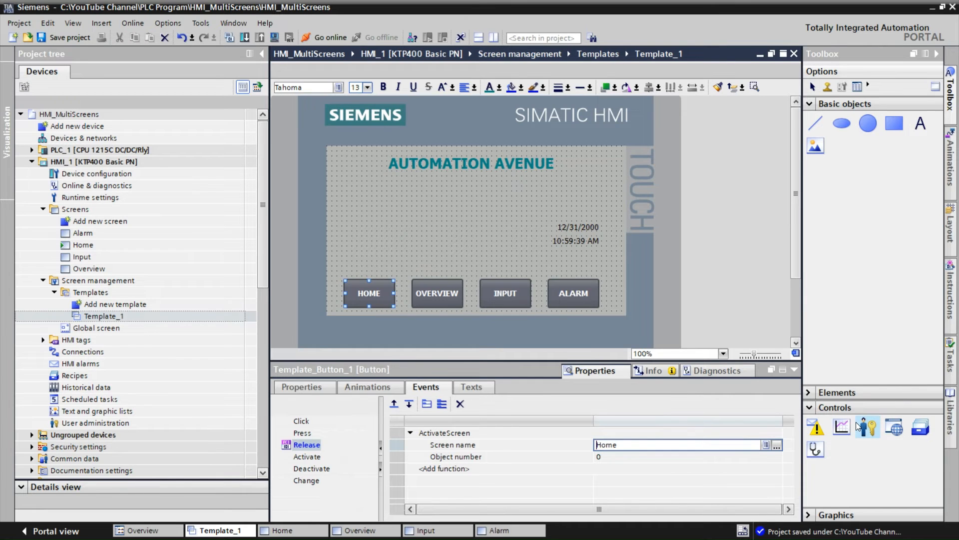
Give the OVERVIEW button's Release event the ActivateScreen function with screen name Overview
left_click(445, 301)
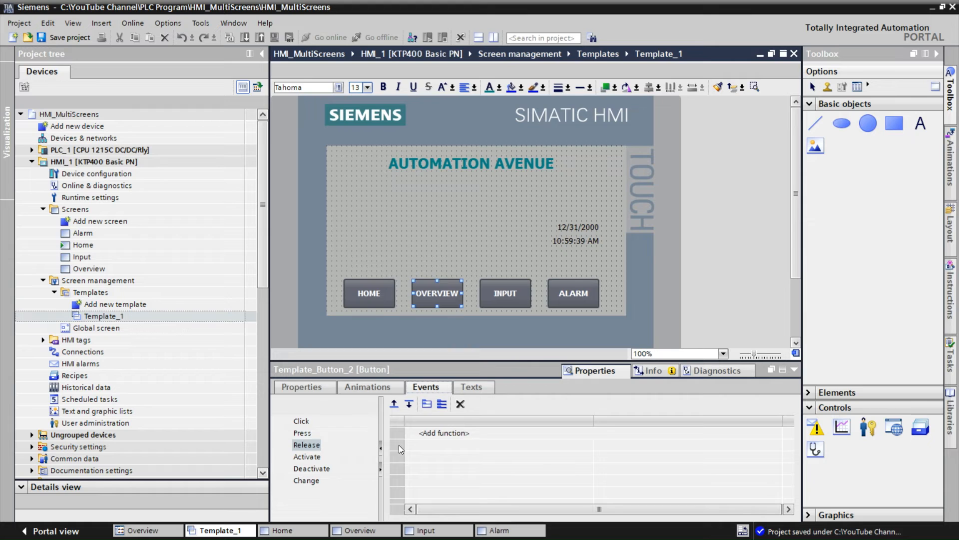
left_click(426, 433)
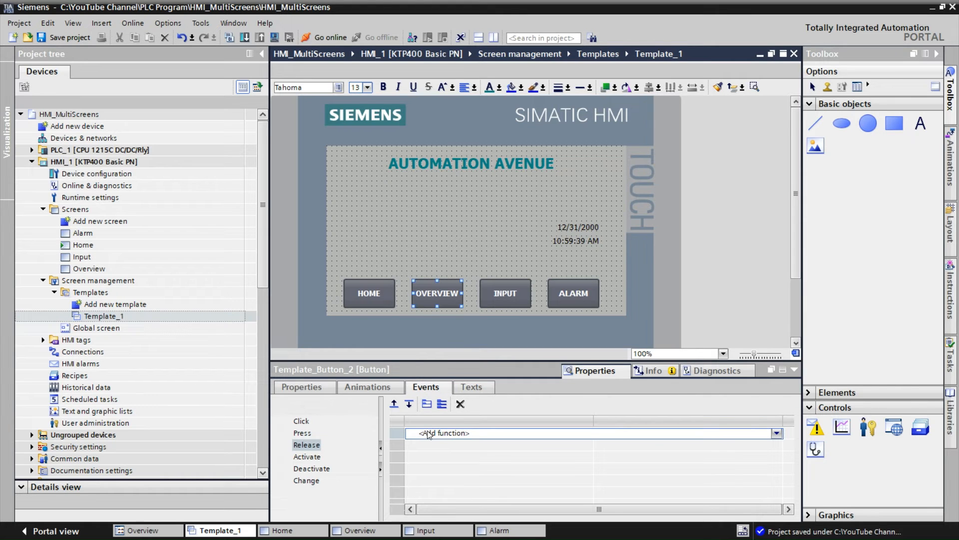
type("AC")
left_click(455, 469)
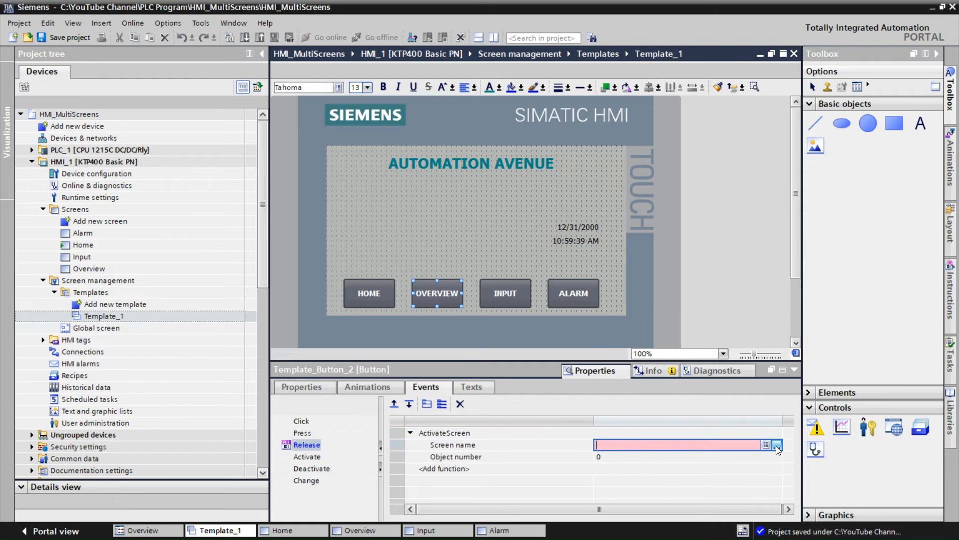
left_click(777, 445)
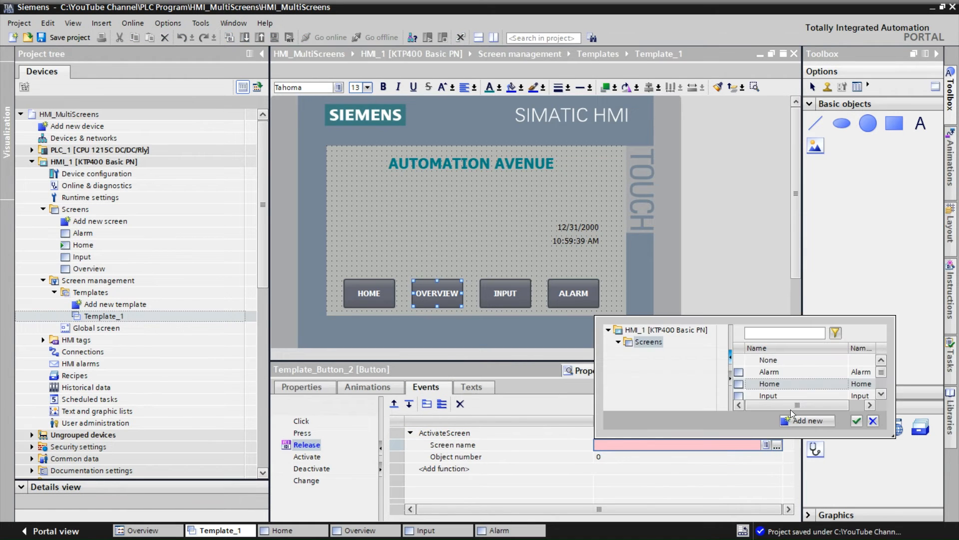
scroll(871, 394, "down", 2)
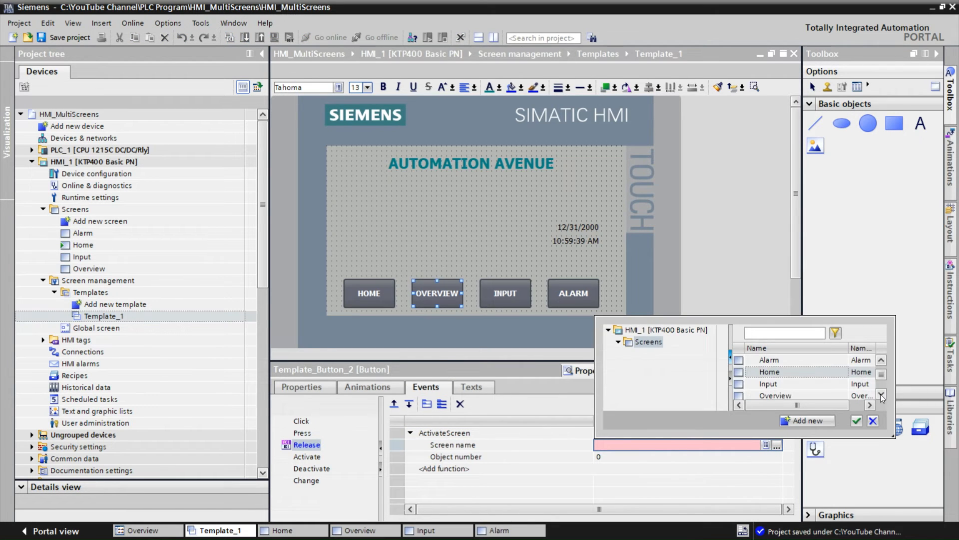
left_click(788, 384)
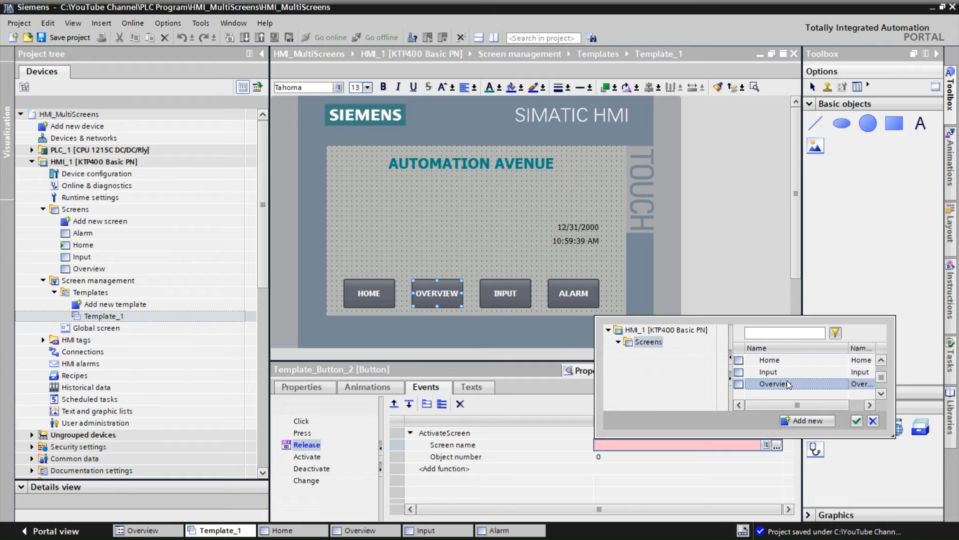
left_click(857, 421)
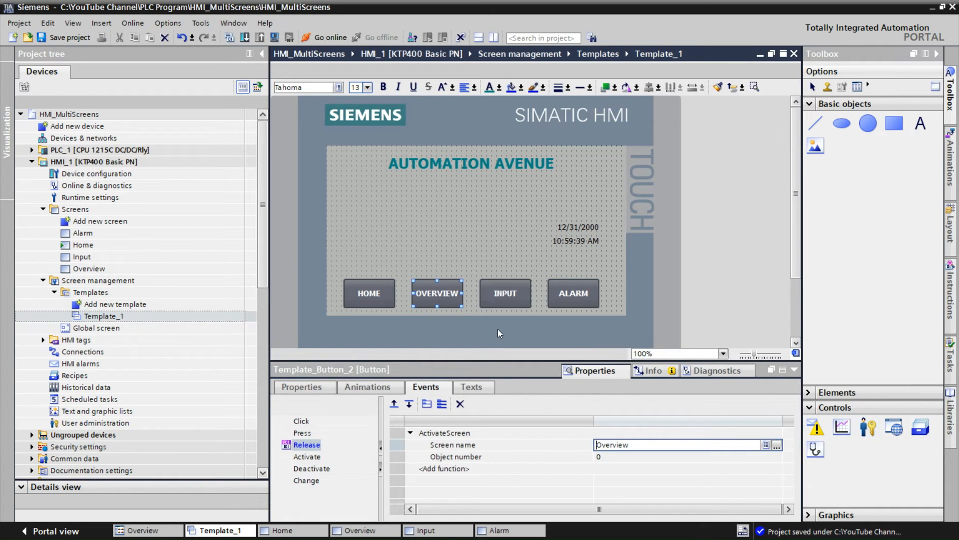
Give the INPUT button's Release event the ActivateScreen function with screen name Input
left_click(515, 300)
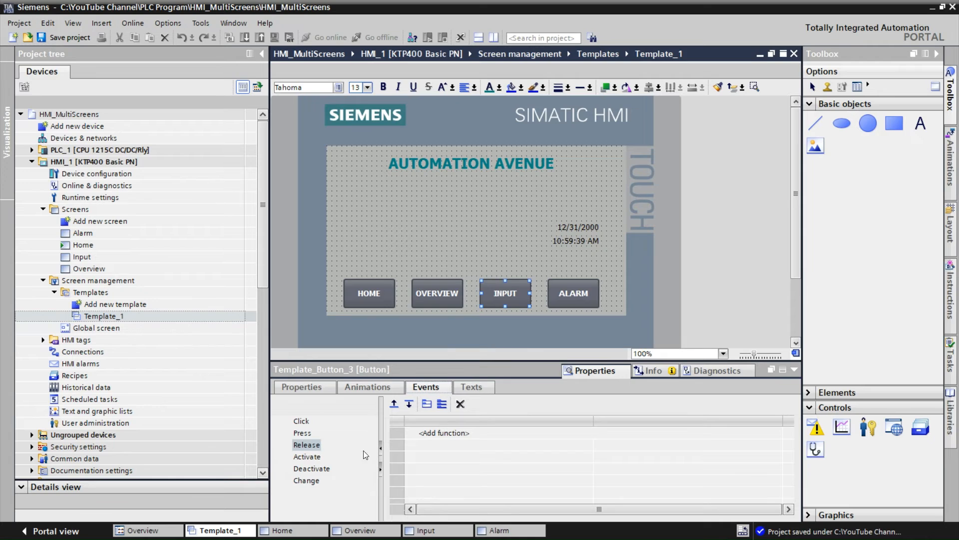
left_click(444, 433)
type("AC")
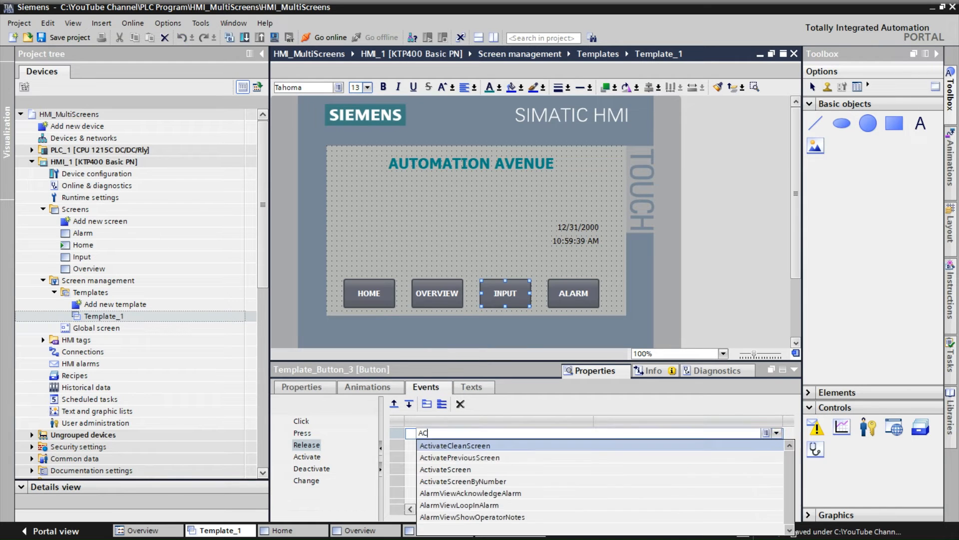
left_click(439, 470)
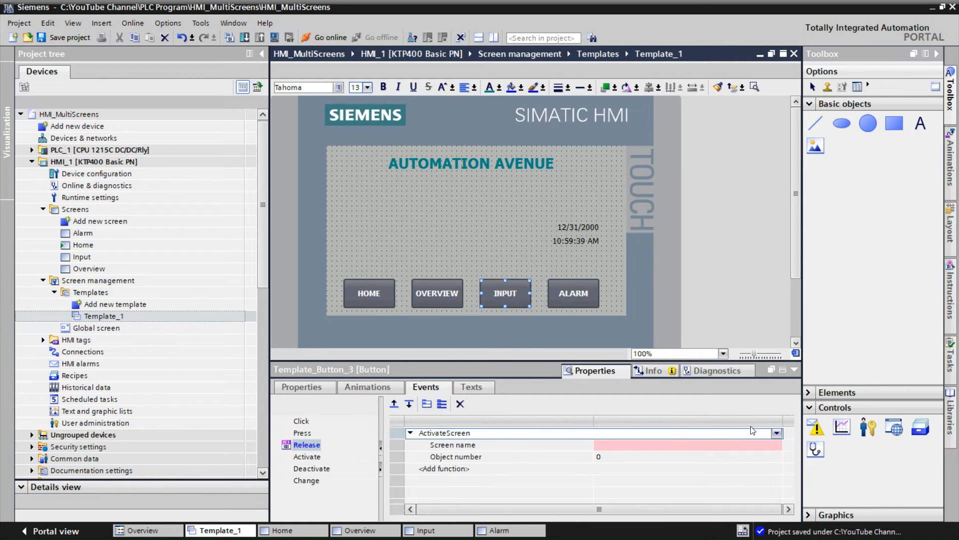
left_click(751, 443)
left_click(777, 444)
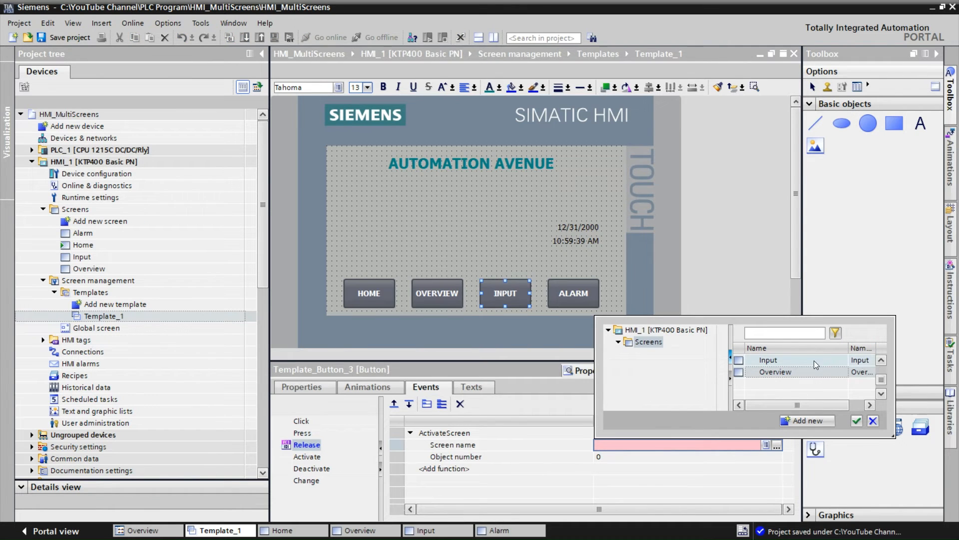
left_click(816, 361)
left_click(857, 421)
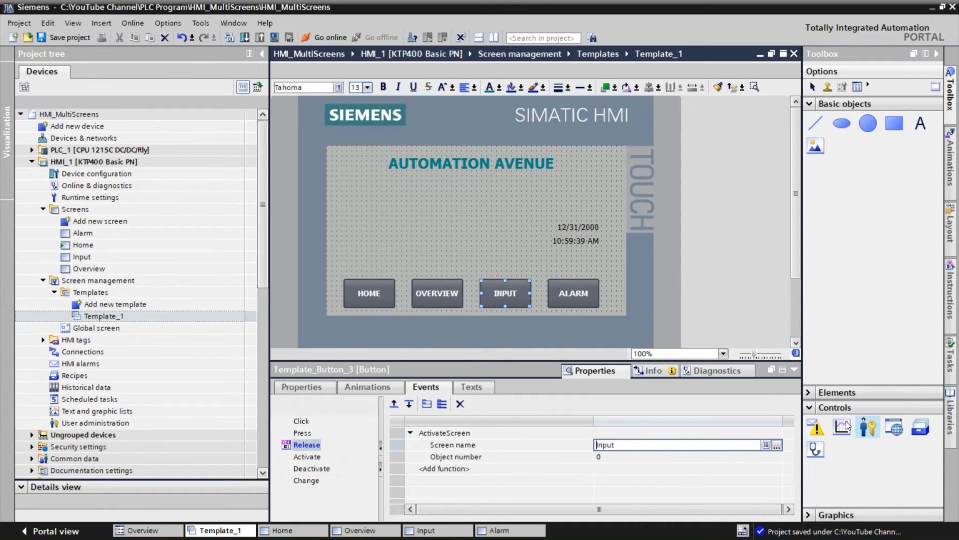
Give the ALARM button's Release event the ActivateScreen function with screen name Alarm
left_click(578, 298)
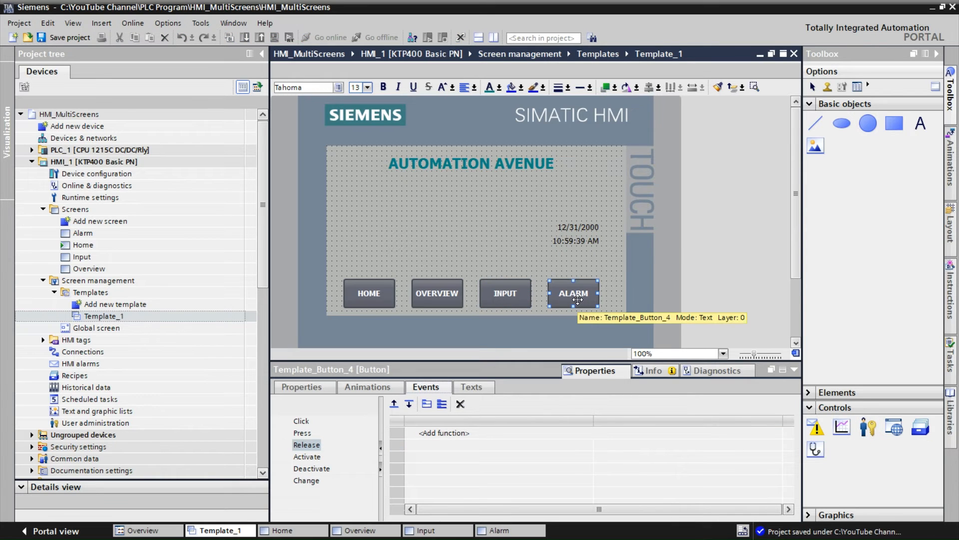
left_click(426, 434)
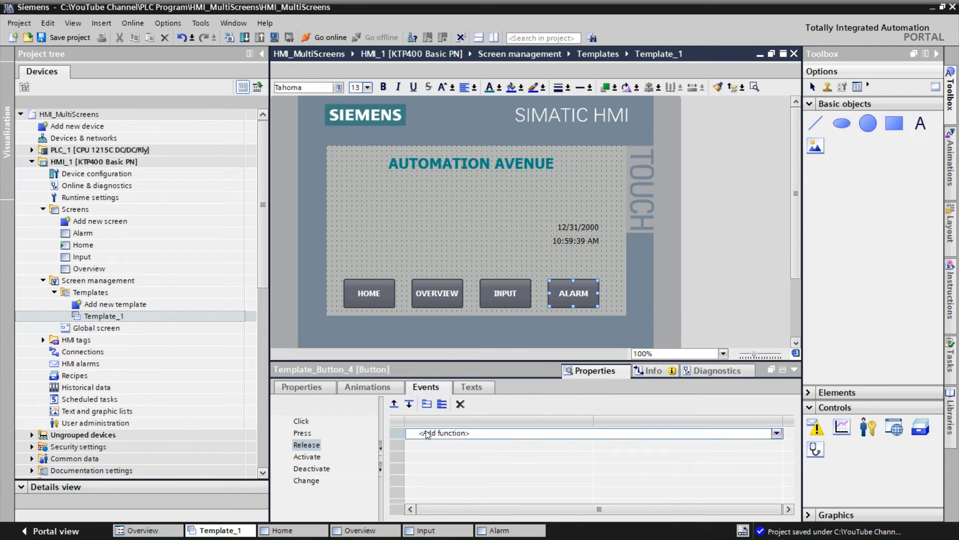
type("AC")
left_click(456, 470)
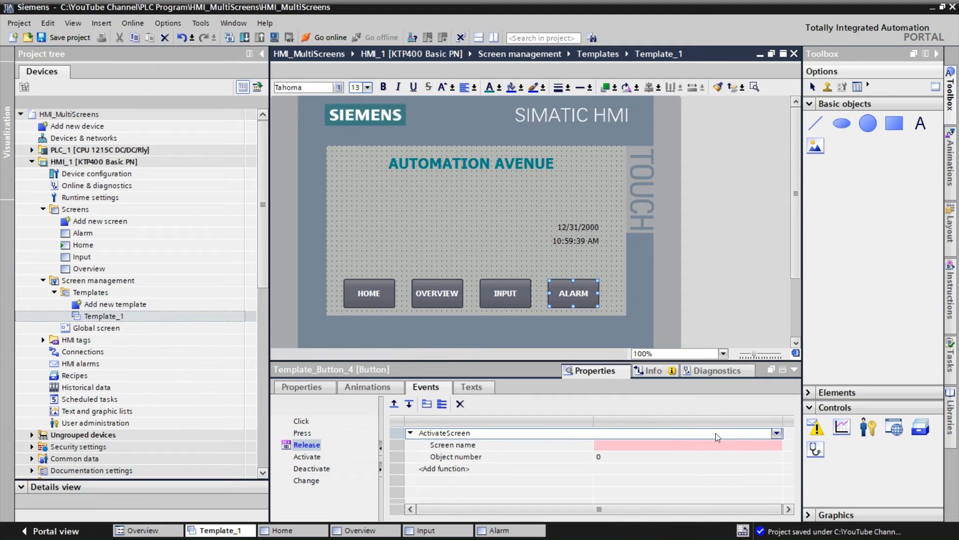
left_click(777, 442)
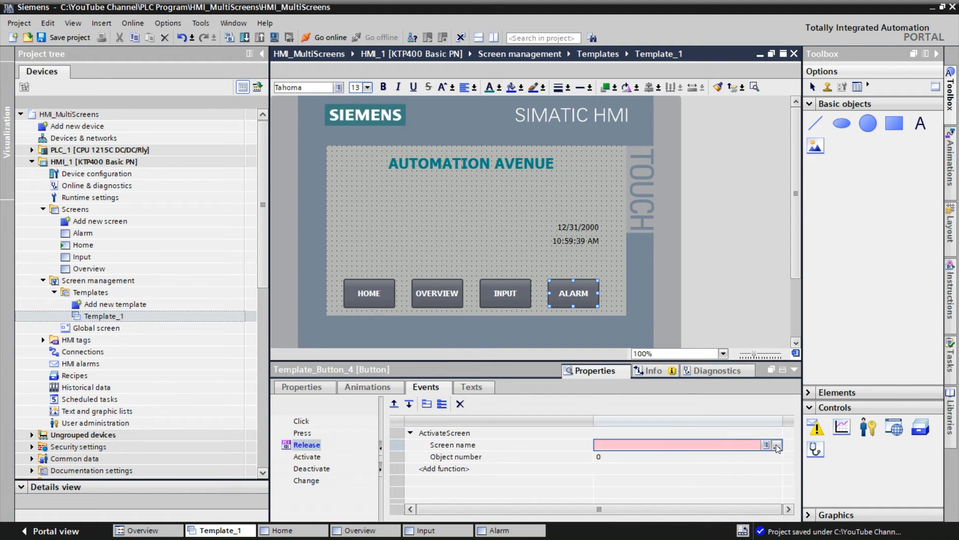
left_click(777, 445)
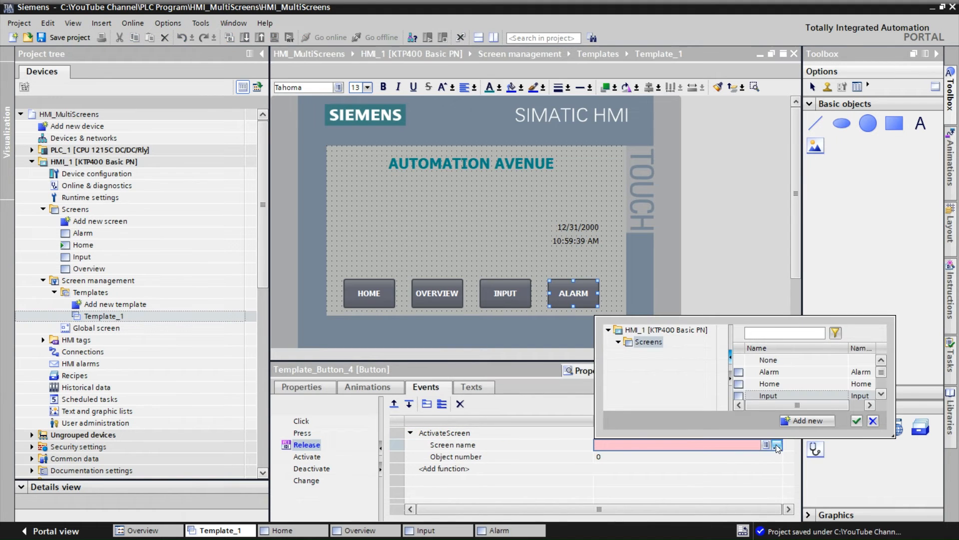
left_click(857, 420)
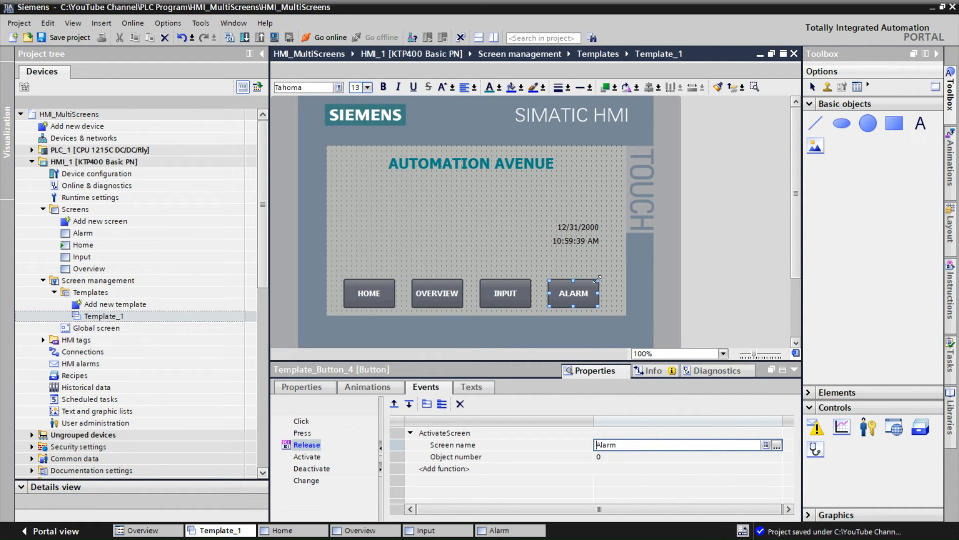
Select the HMI_1 device and start the runtime simulation
left_click(794, 371)
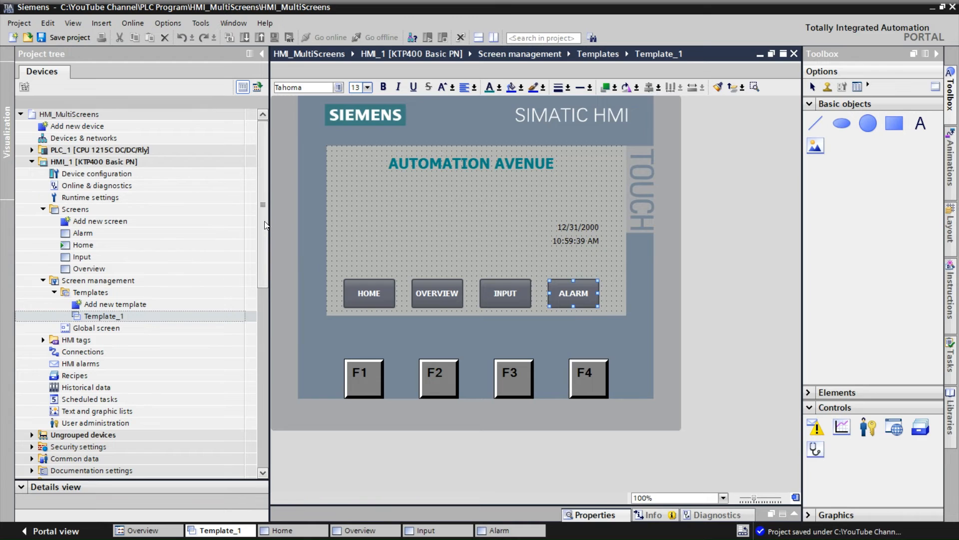
left_click_drag(263, 219, 262, 215)
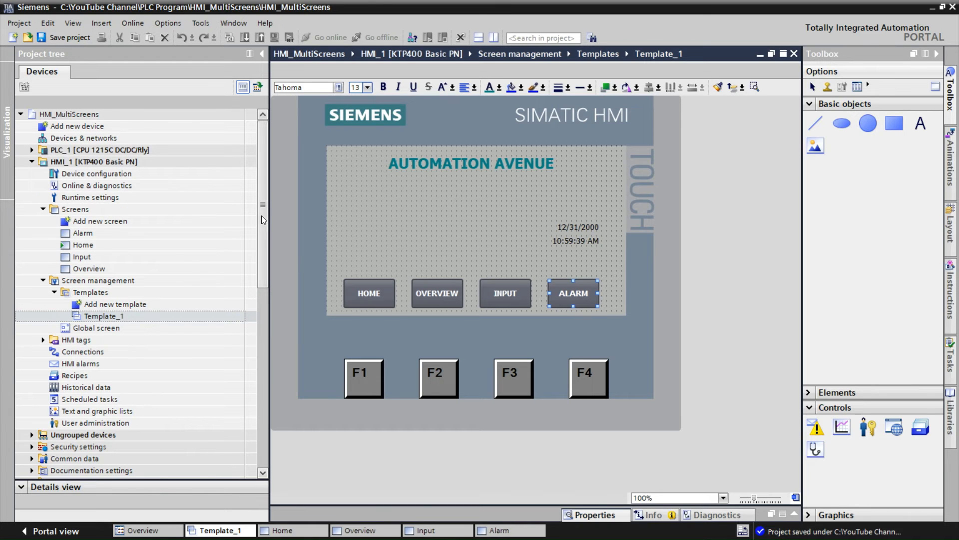
left_click(100, 162)
left_click(274, 39)
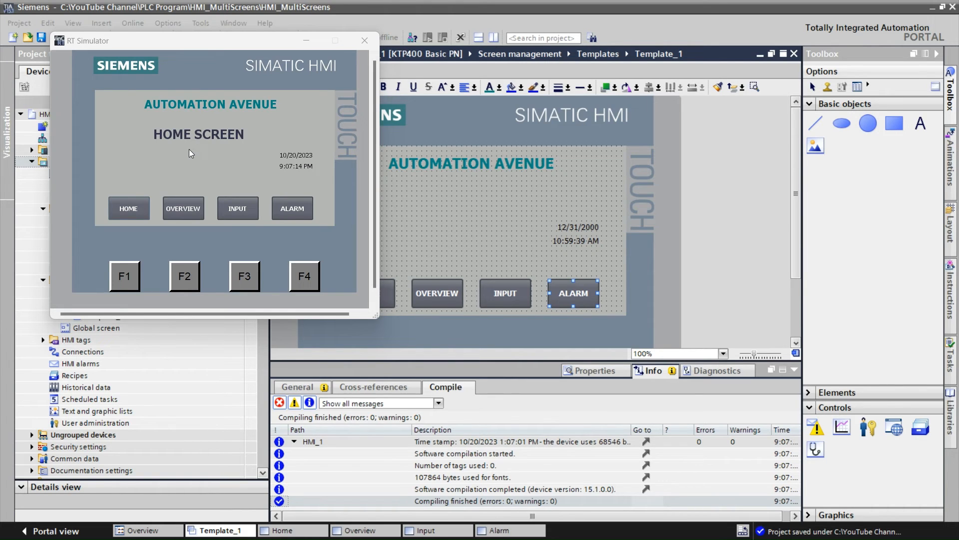
Test the OVERVIEW, INPUT, ALARM and HOME navigation buttons in the RT Simulator
left_click(182, 212)
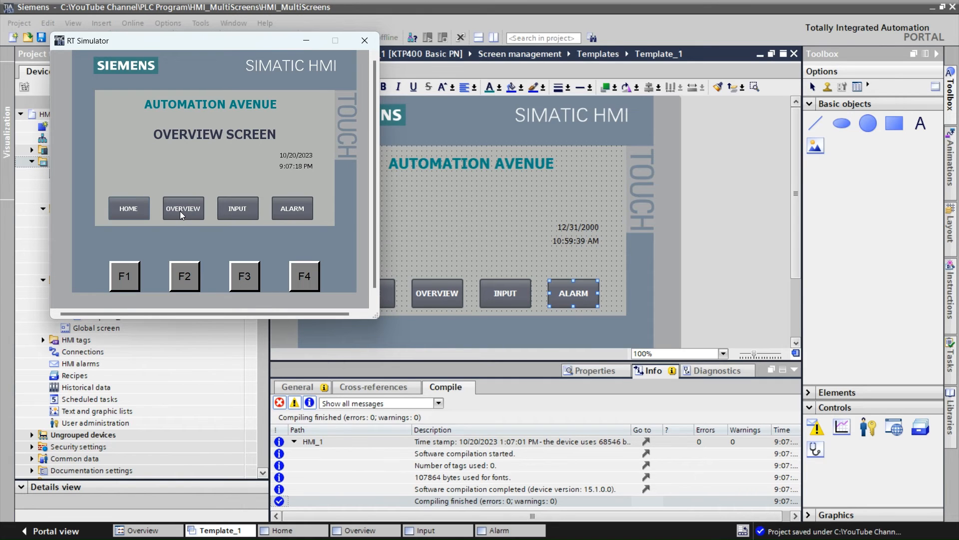
left_click(233, 214)
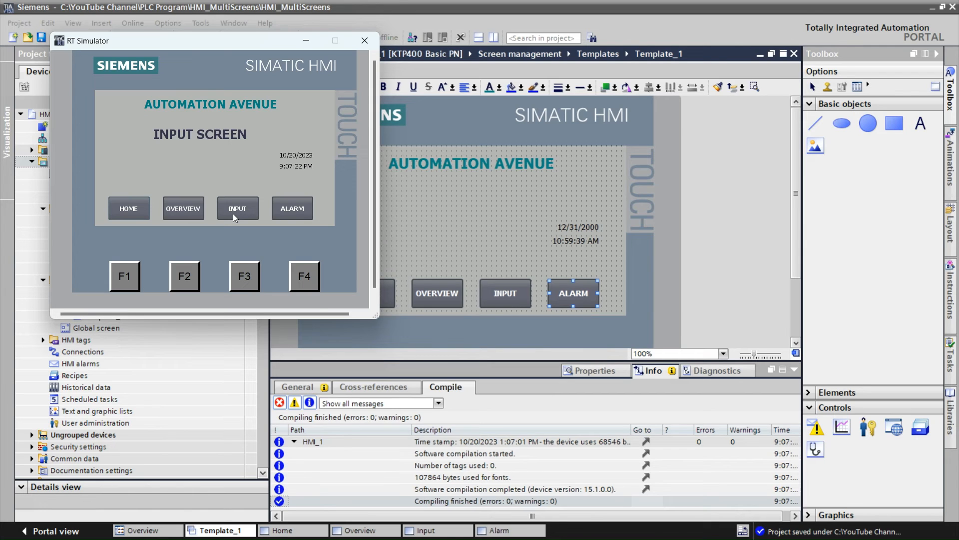
left_click(278, 215)
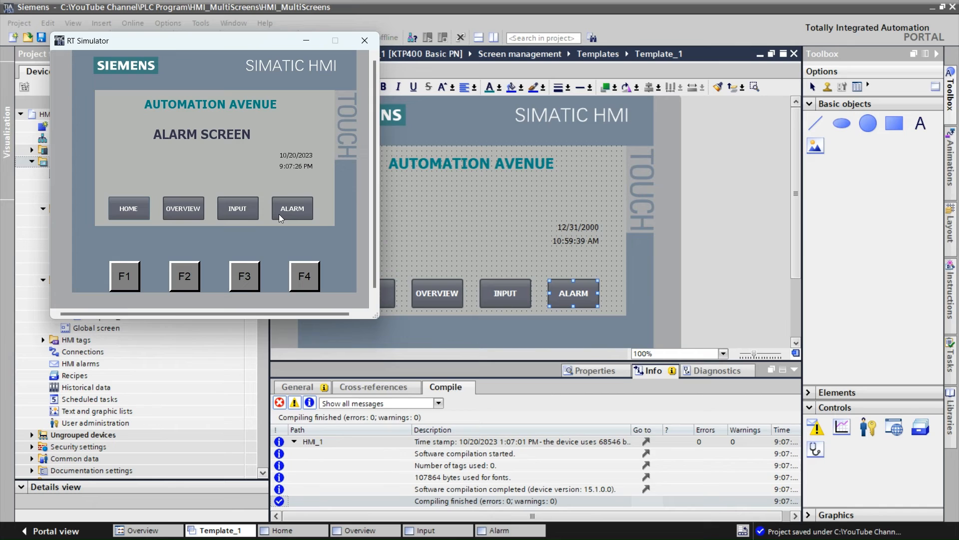
left_click(139, 214)
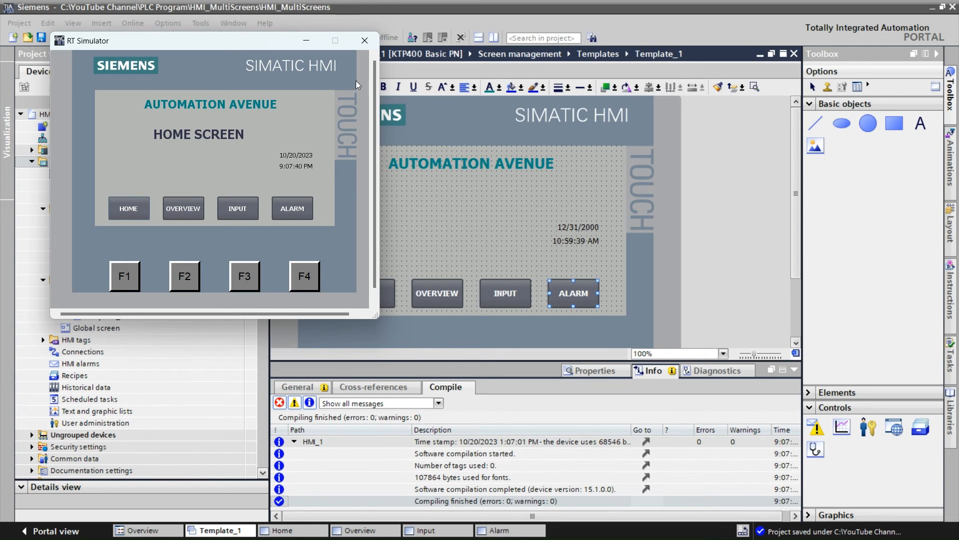
Close the RT Simulator and start a download to HMI_1 using the PN/IE interface type and the Realtek USB FE Family Controller
left_click(364, 42)
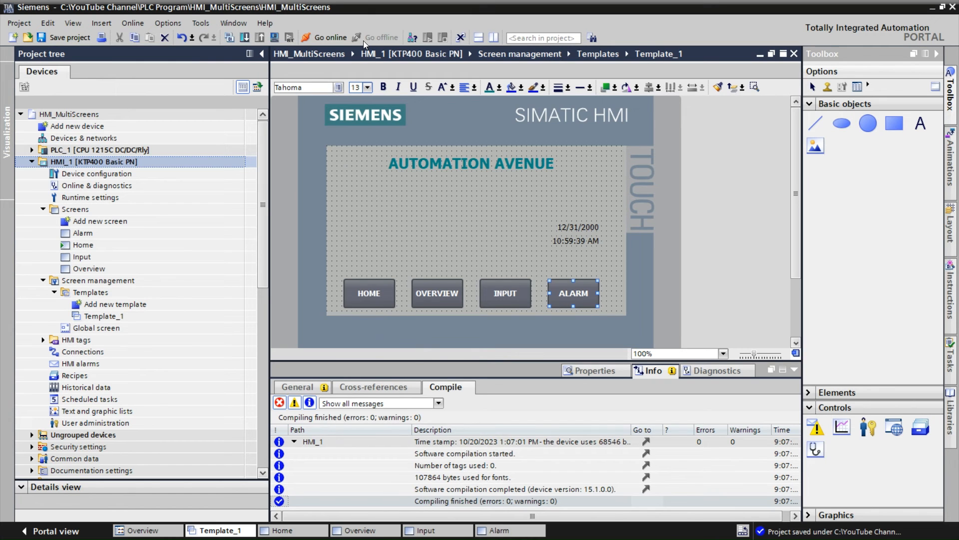
left_click(144, 163)
key("Return")
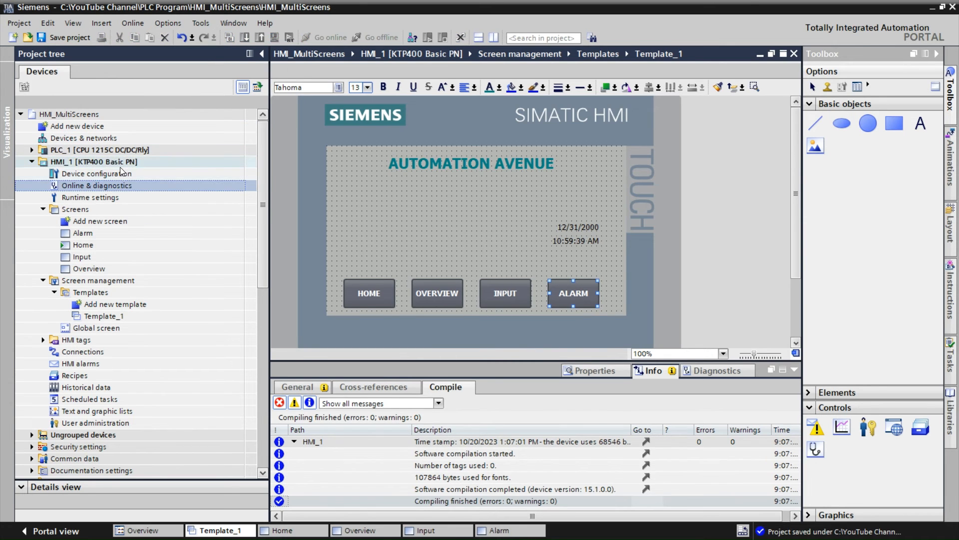
left_click(245, 37)
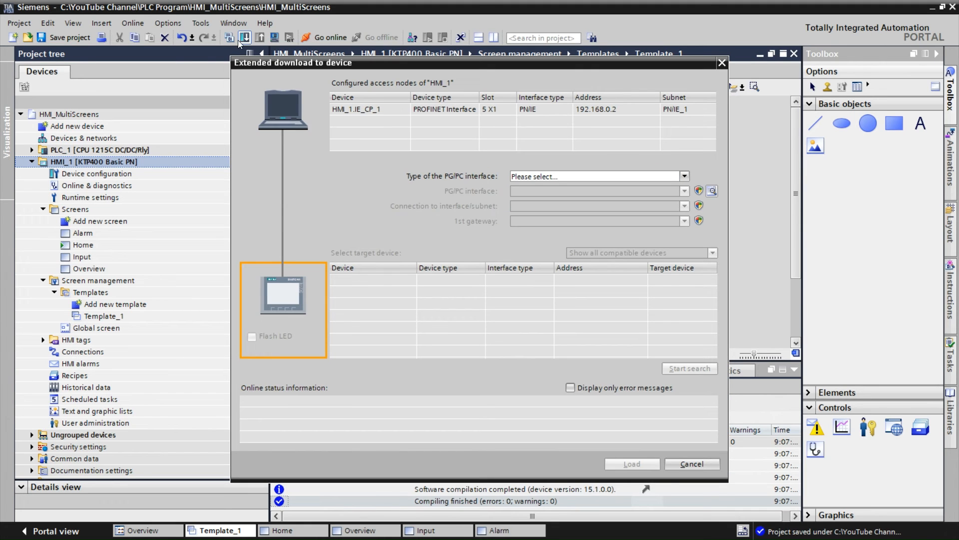
left_click(686, 176)
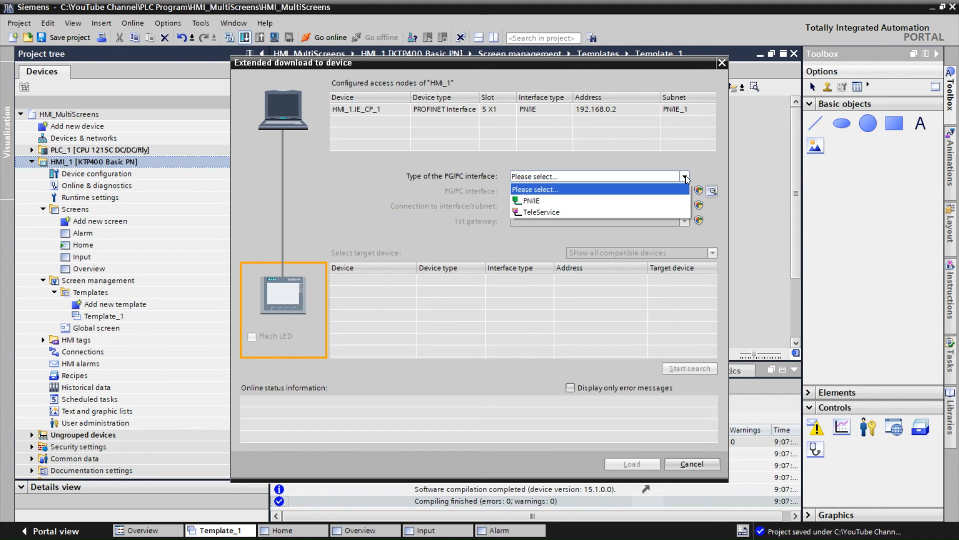
left_click(616, 202)
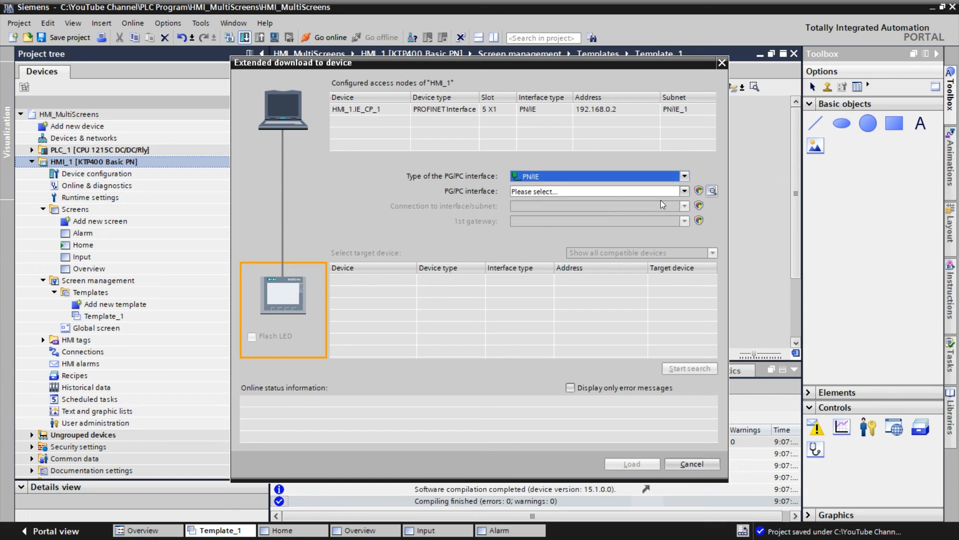
left_click(685, 191)
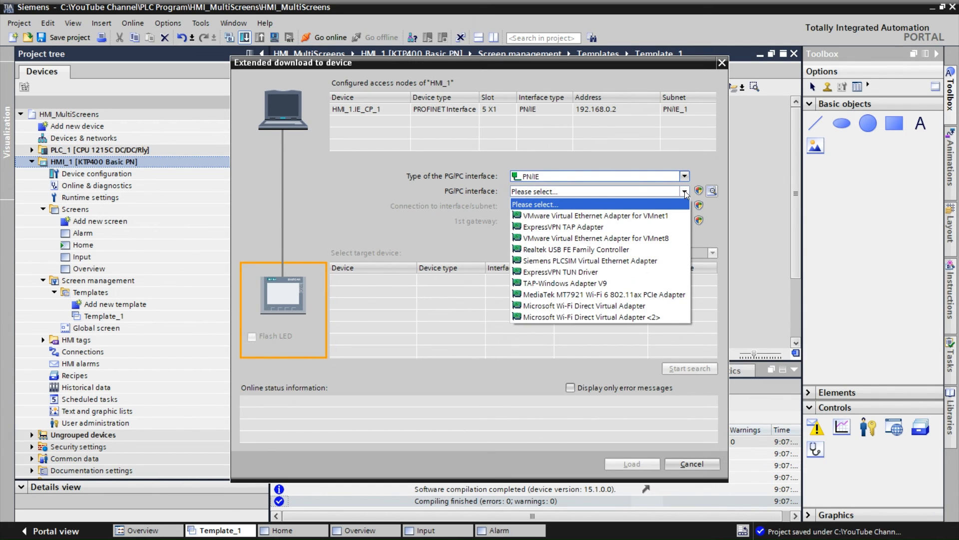
left_click(586, 250)
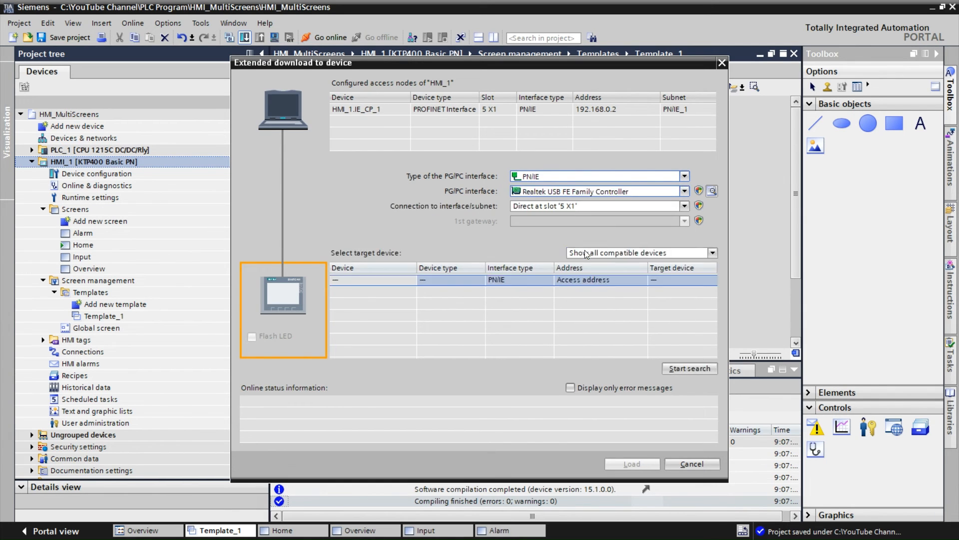
Search for compatible target devices and load the project onto the HMI panel at 192.168.0.2
left_click(693, 369)
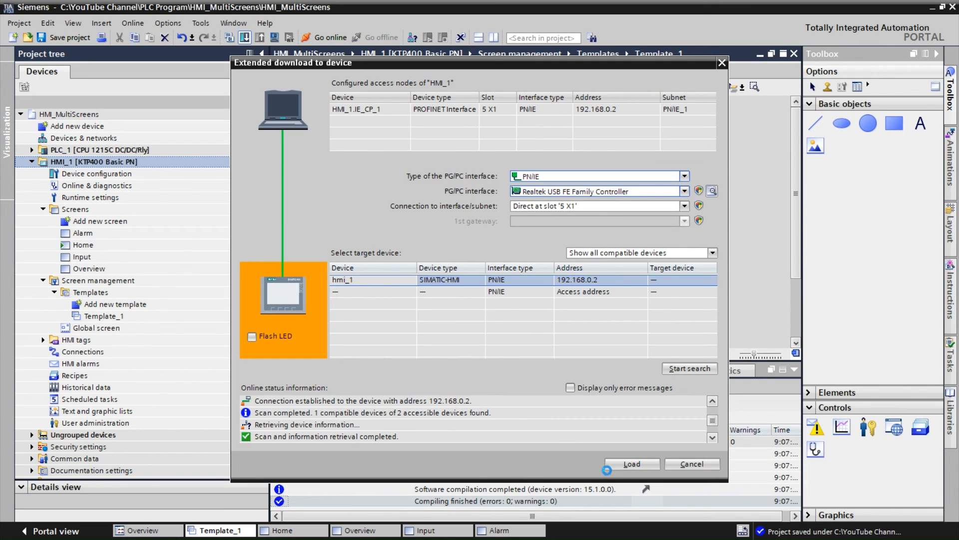
left_click(632, 463)
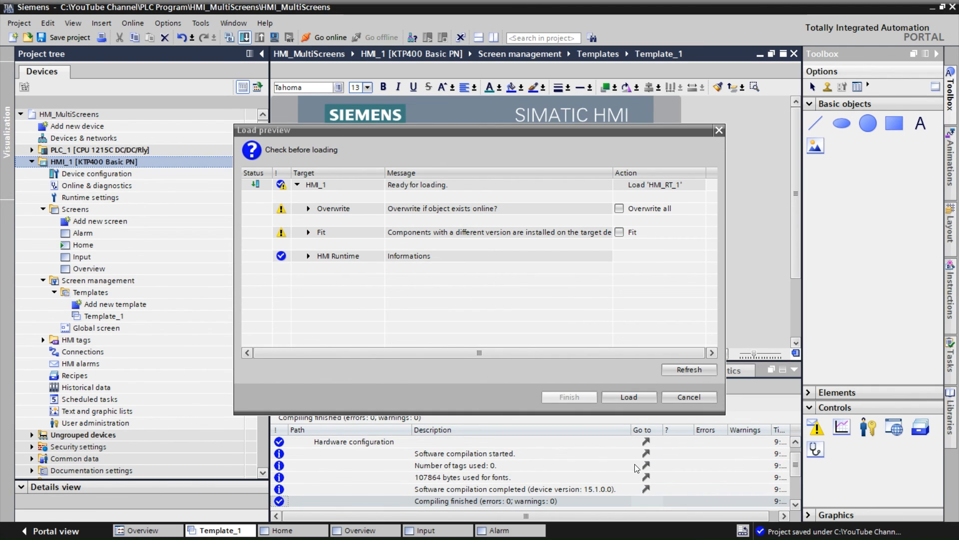
left_click(627, 396)
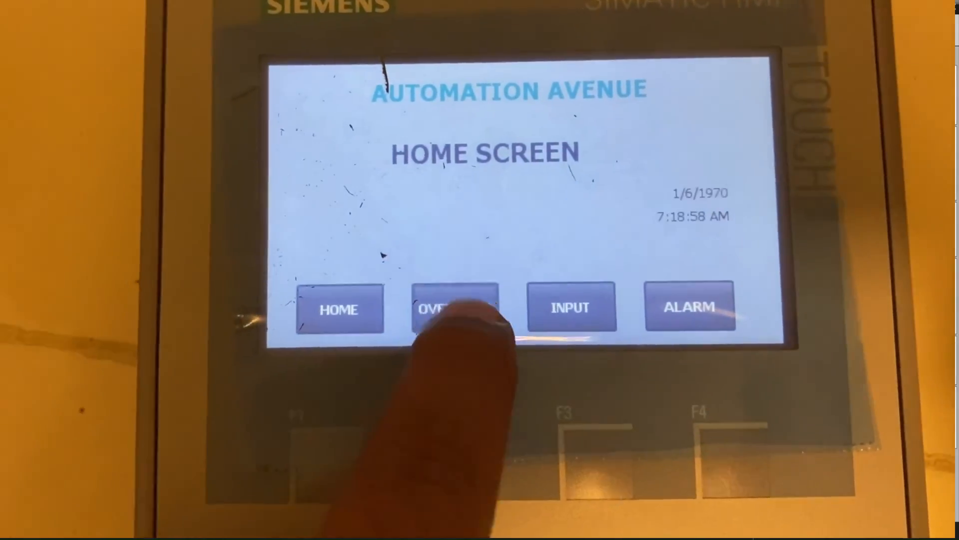
left_click(455, 308)
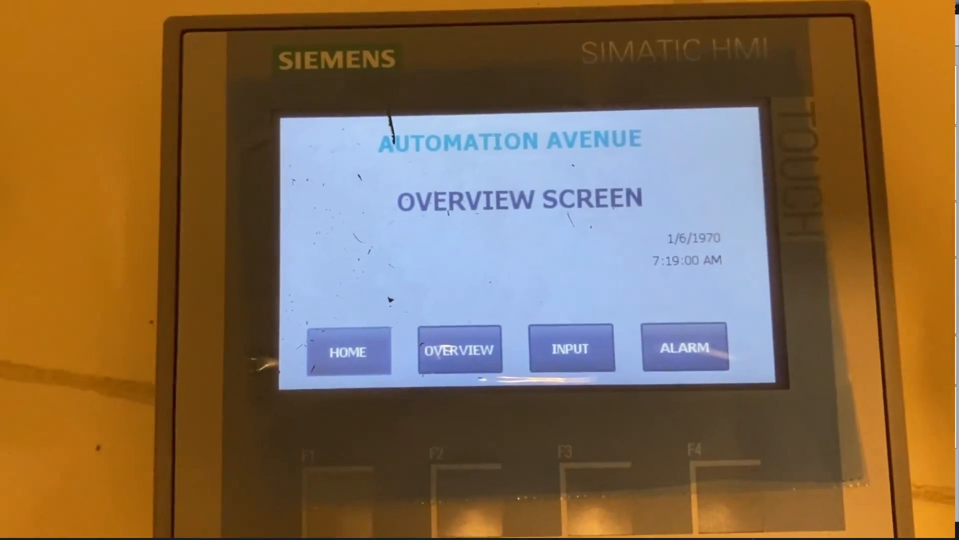
left_click(616, 325)
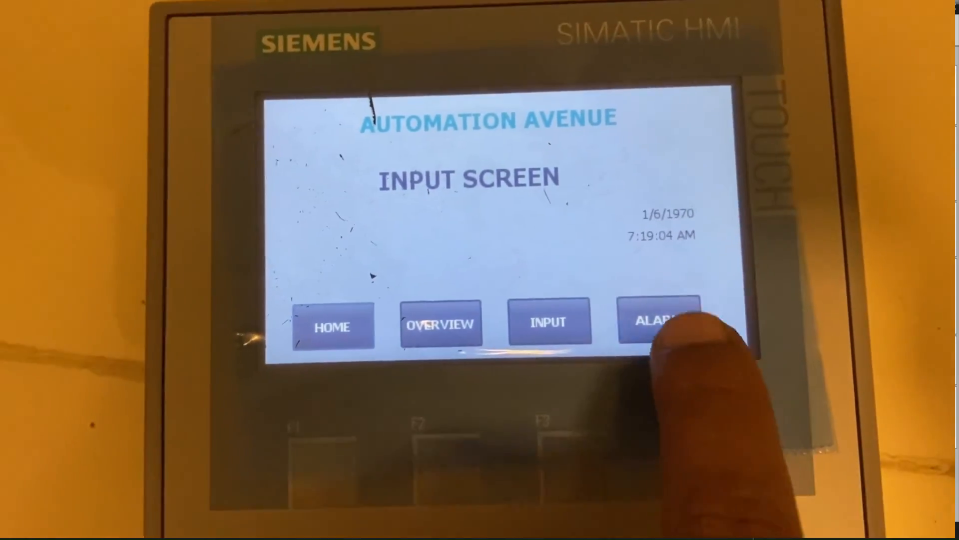
left_click(669, 317)
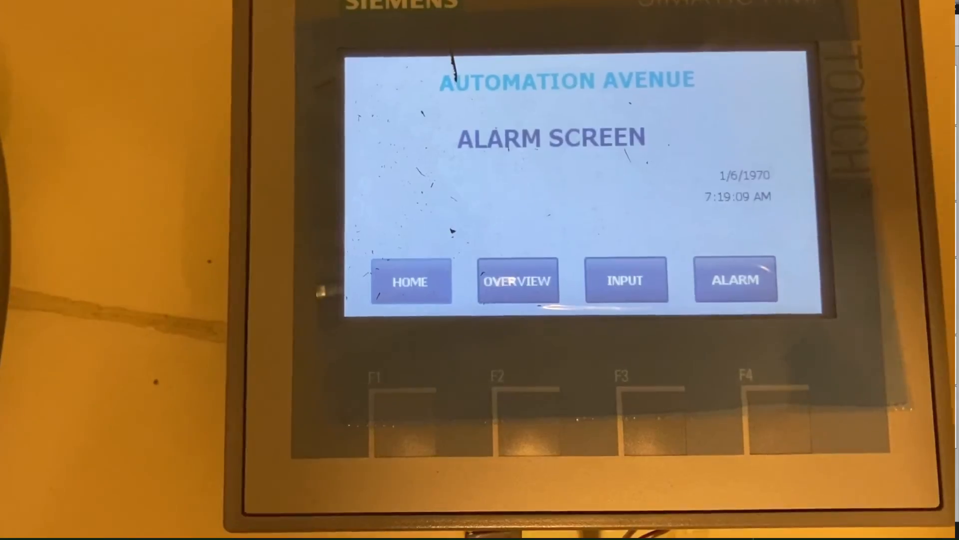